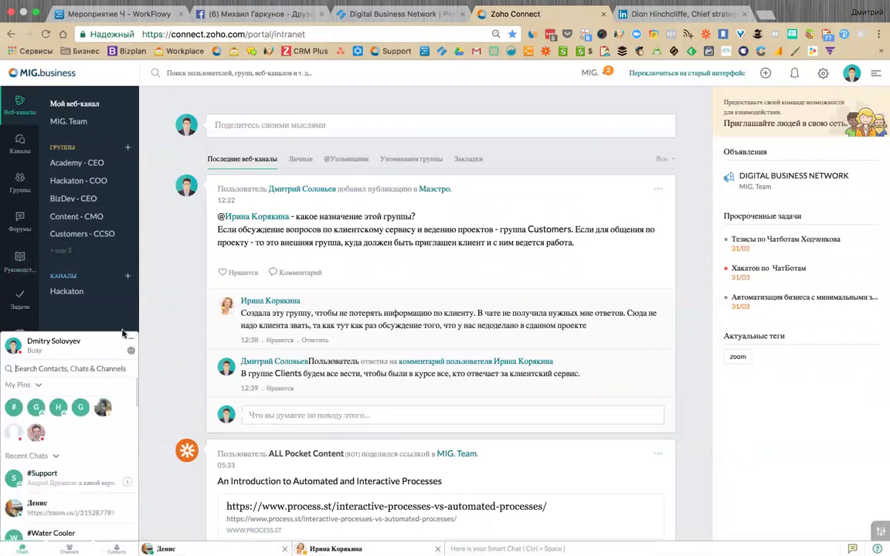
# Collapse the chat list and switch from the MIG. intranet to the Digital Business Network.
pyautogui.click(116, 307)
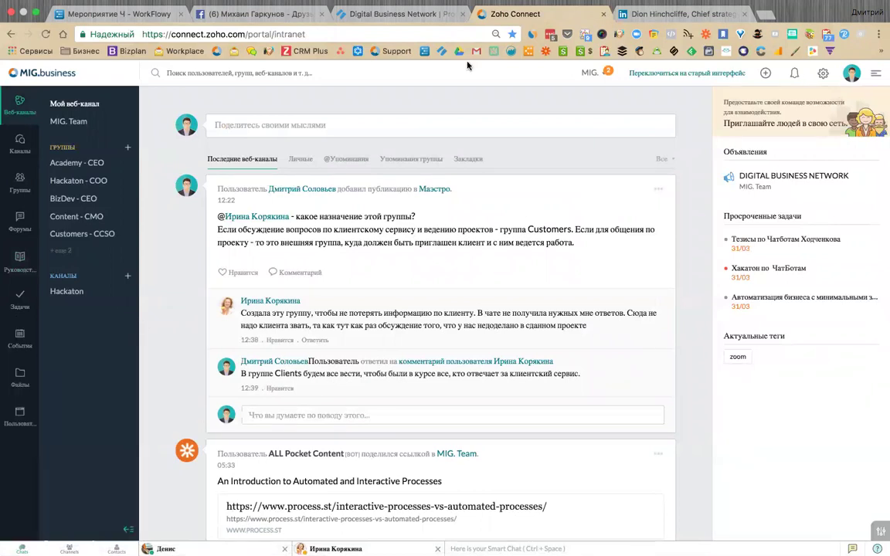
pyautogui.click(591, 72)
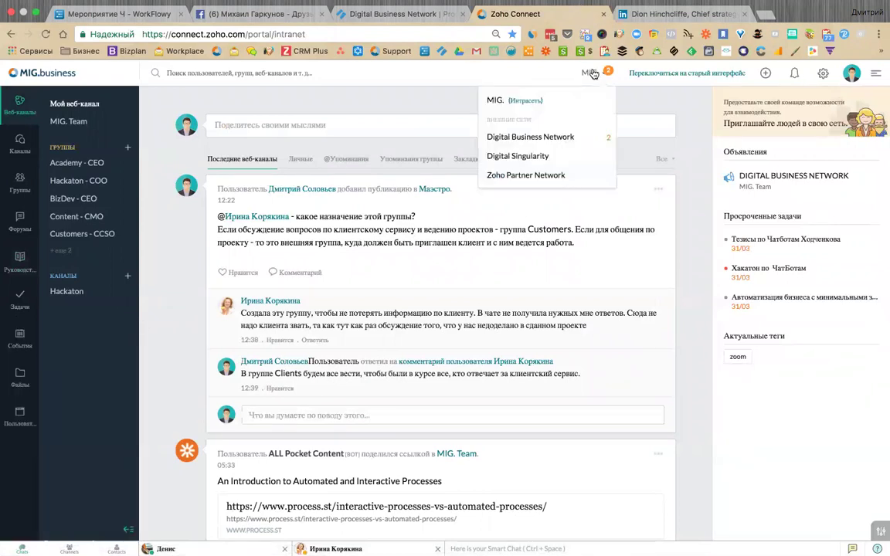
pyautogui.click(562, 143)
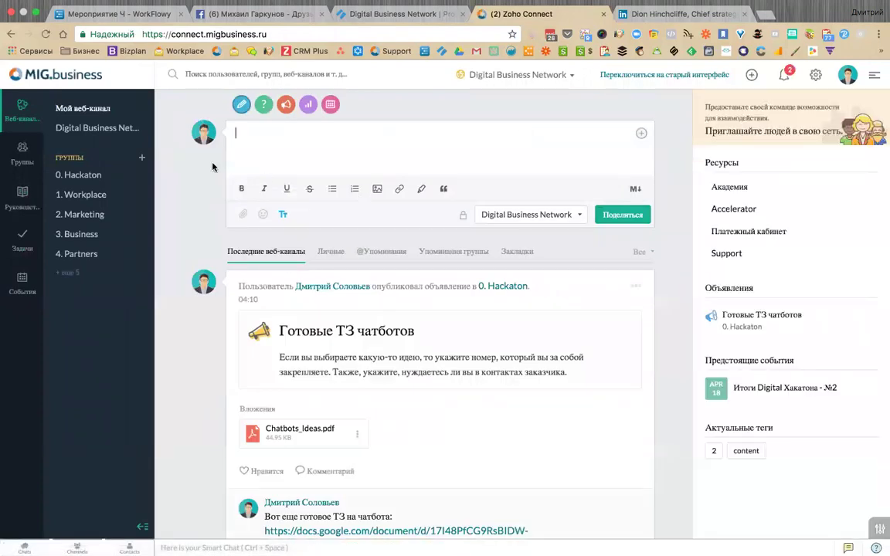
# Browse the network's full list of groups and open the 0. Hackaton group's feed.
pyautogui.click(91, 175)
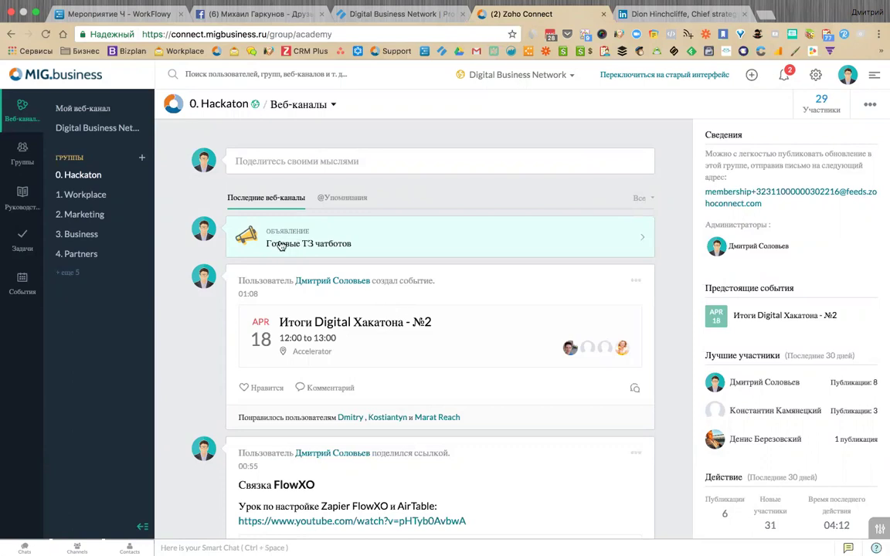
pyautogui.click(72, 274)
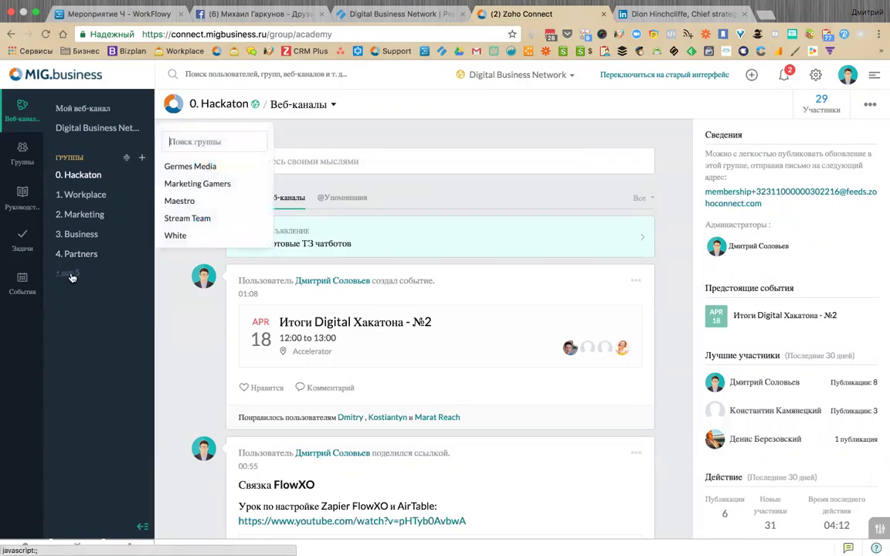
pyautogui.click(23, 150)
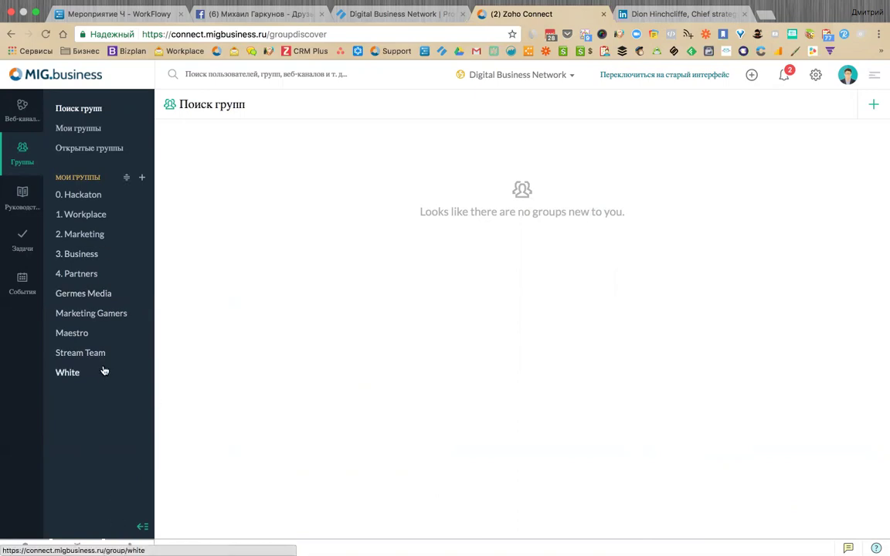
pyautogui.click(86, 195)
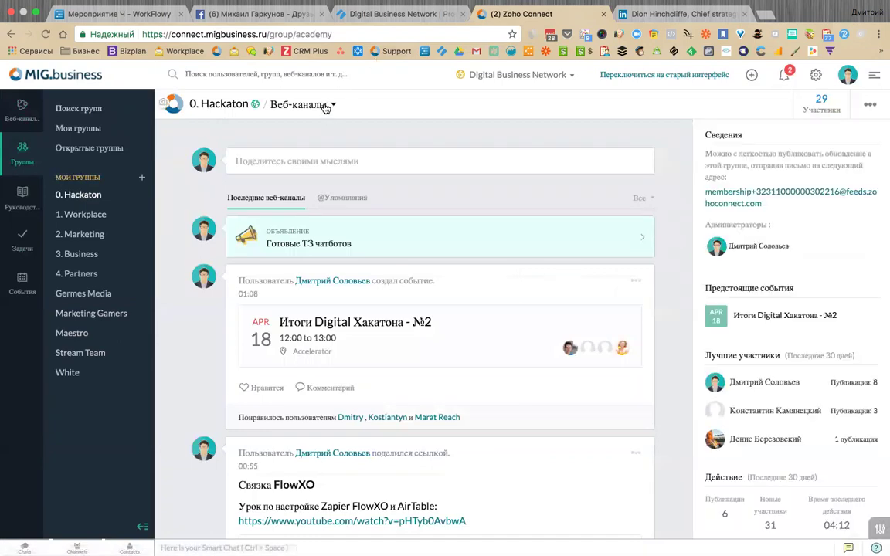
# View the Hackaton group's events and manuals, and open its application management options.
pyautogui.click(332, 104)
pyautogui.click(258, 143)
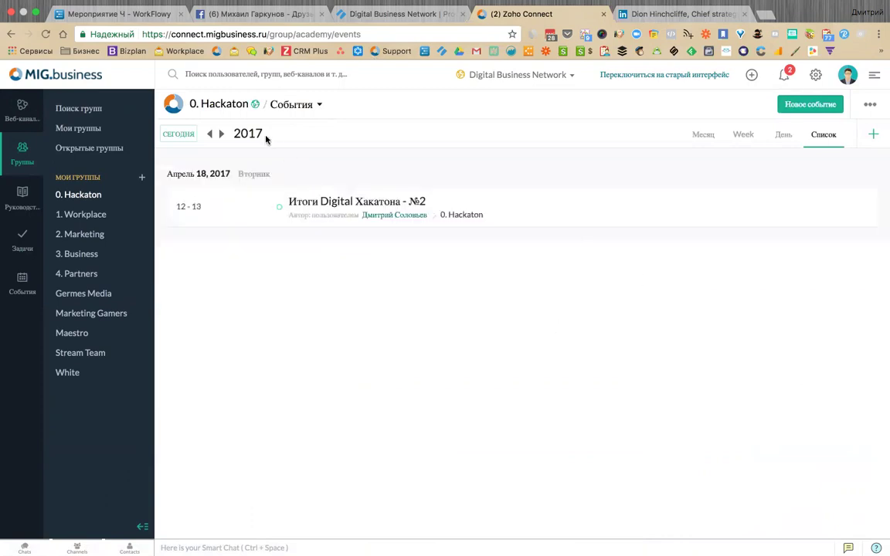
pyautogui.click(295, 107)
pyautogui.click(232, 160)
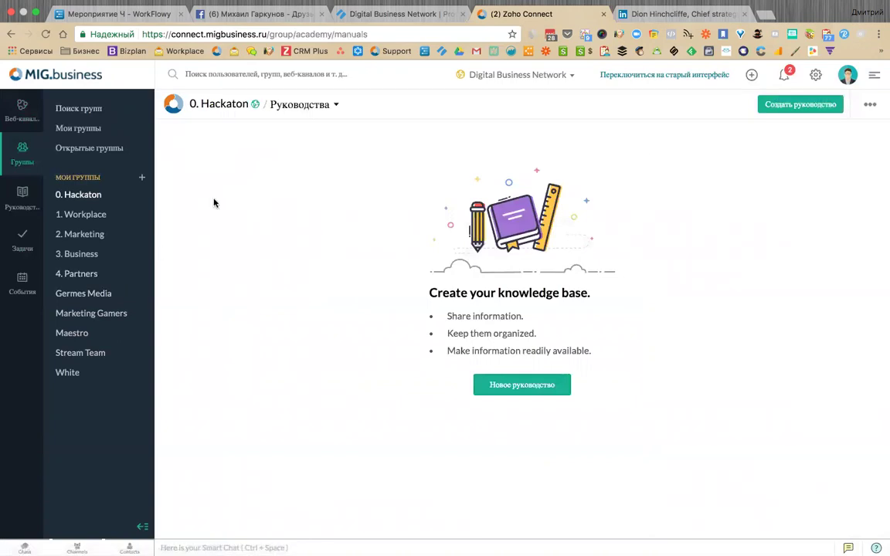
pyautogui.click(328, 112)
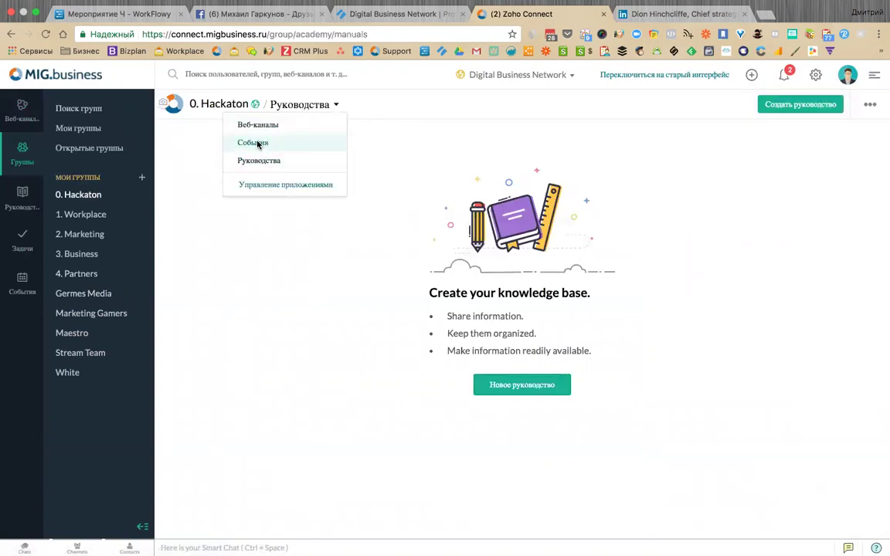
pyautogui.click(266, 186)
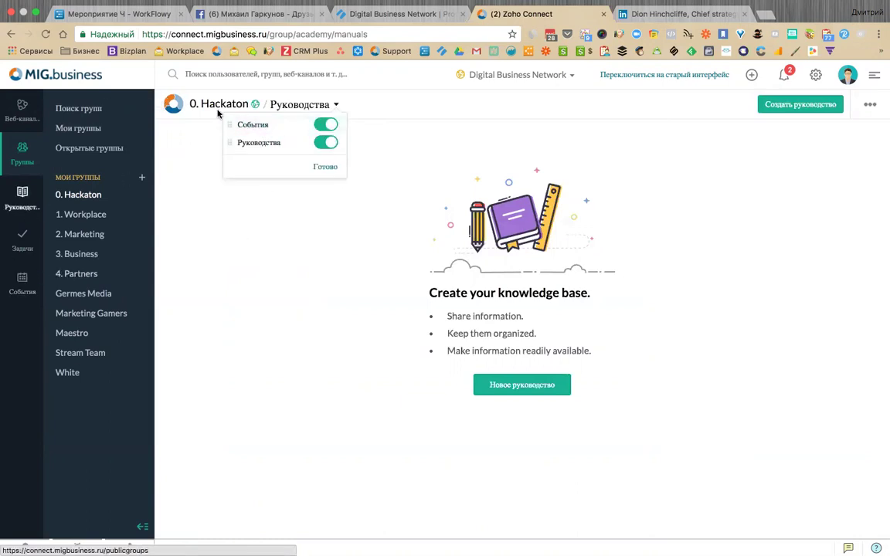
# Switch back to the MIG. intranet and open its custom applications section.
pyautogui.click(533, 75)
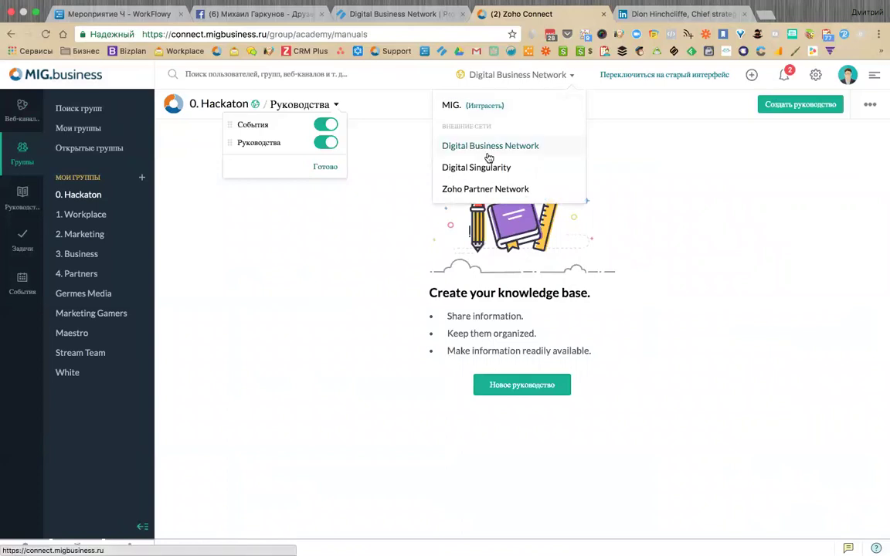
pyautogui.click(452, 107)
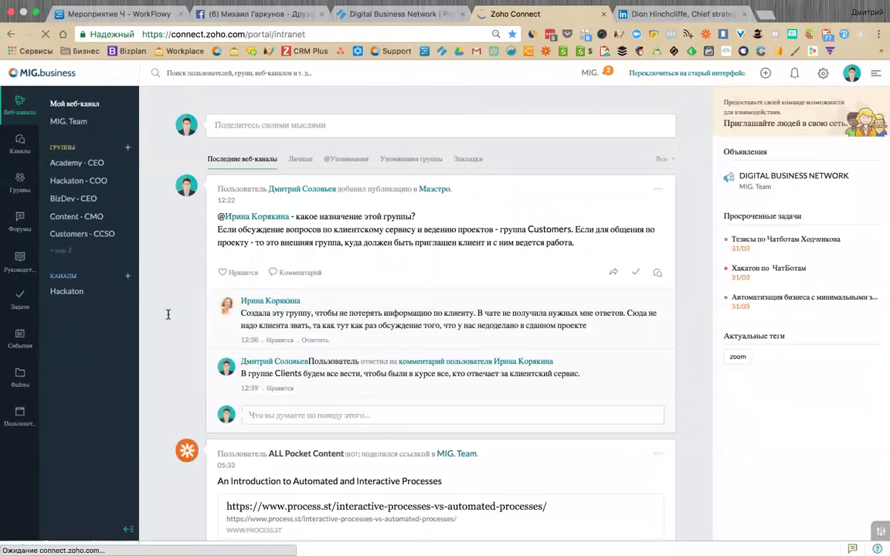
pyautogui.click(21, 417)
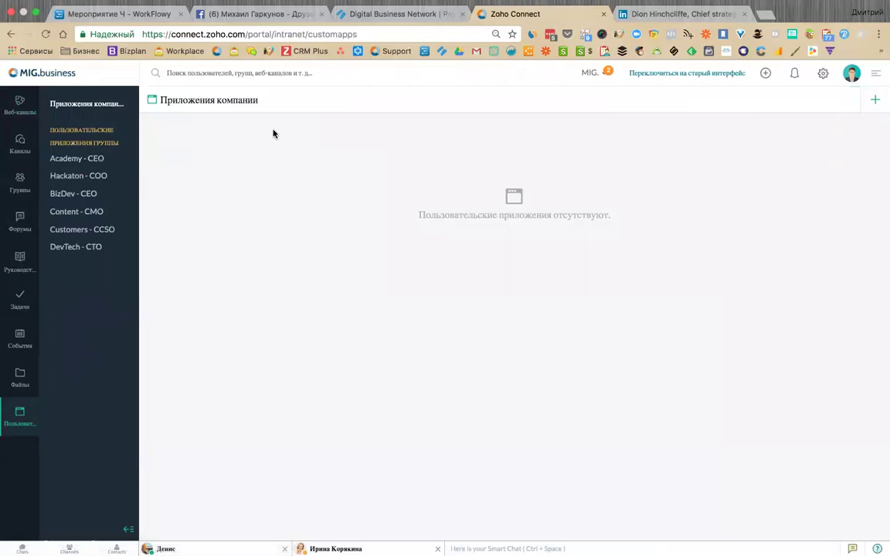
# Set up a new custom application named test for the Hackaton - COO group and try to create it.
pyautogui.click(875, 100)
pyautogui.click(343, 130)
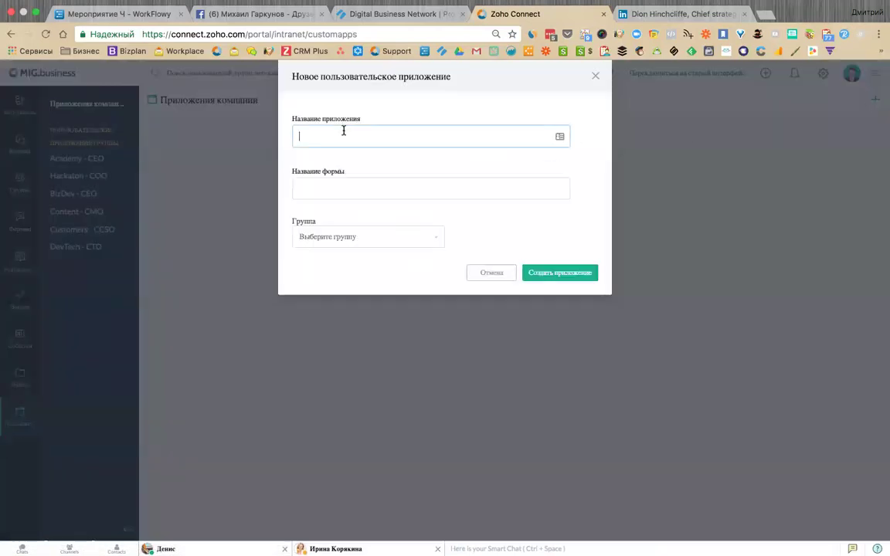
pyautogui.click(337, 189)
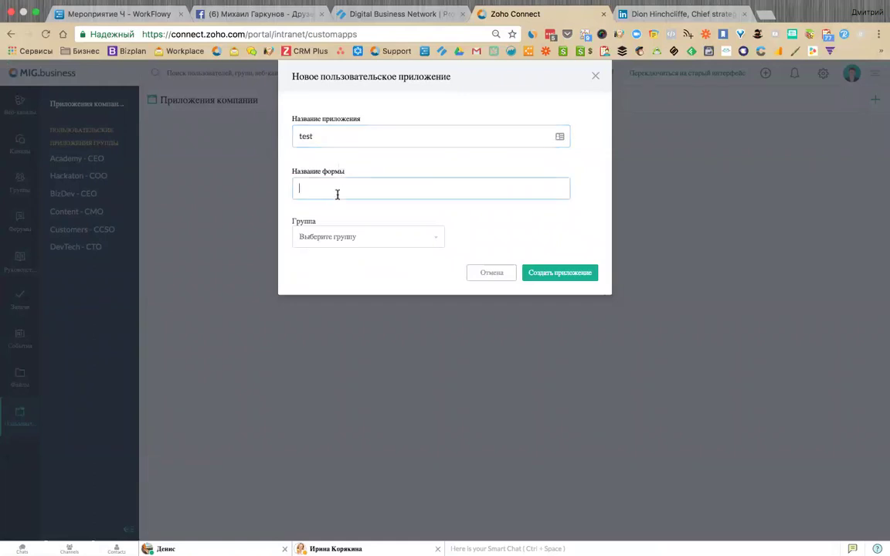
pyautogui.click(357, 237)
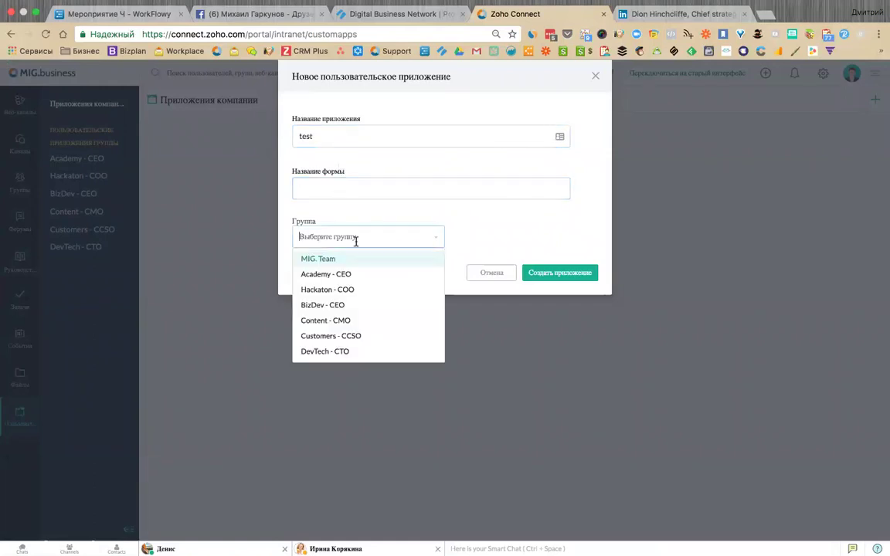
pyautogui.click(326, 290)
pyautogui.click(548, 274)
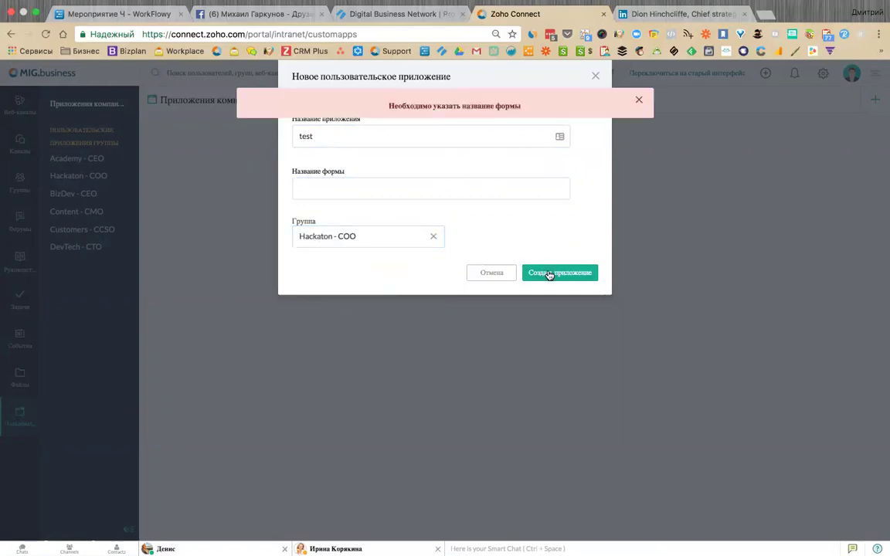
# Name the application's form hackaton and create the application.
pyautogui.click(441, 197)
pyautogui.write('ha')
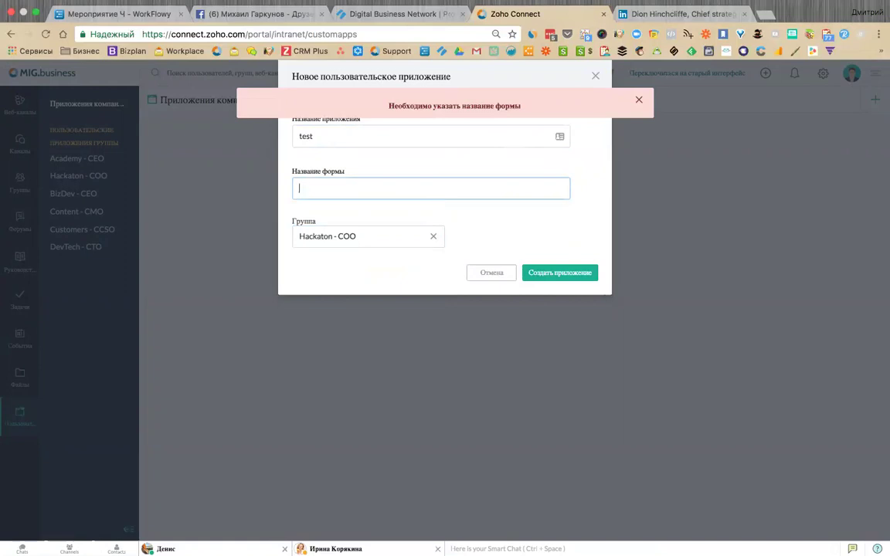
pyautogui.write('ckaton')
pyautogui.click(555, 274)
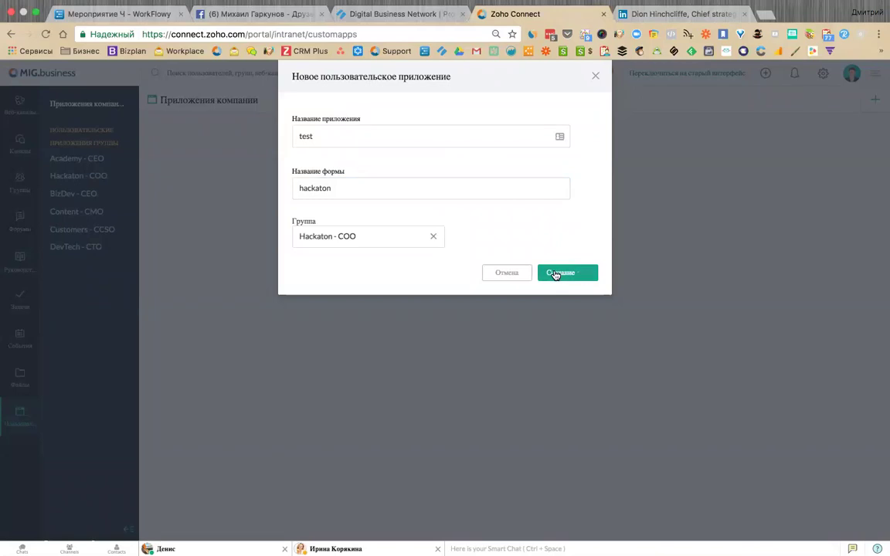
pyautogui.press('XF86AudioLowerVolume')
pyautogui.press('XF86AudioLowerVolume')
pyautogui.press('XF86AudioLowerVolume')
pyautogui.press('XF86AudioLowerVolume')
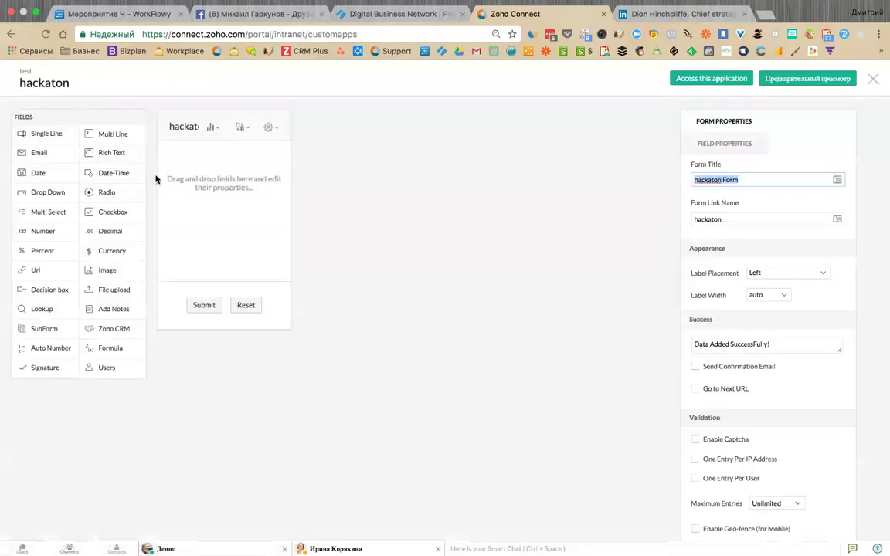
# Add a Single Line, an Email and a second Single Line field to the hackaton form, and open the live application.
pyautogui.moveTo(53, 135); pyautogui.dragTo(207, 206)
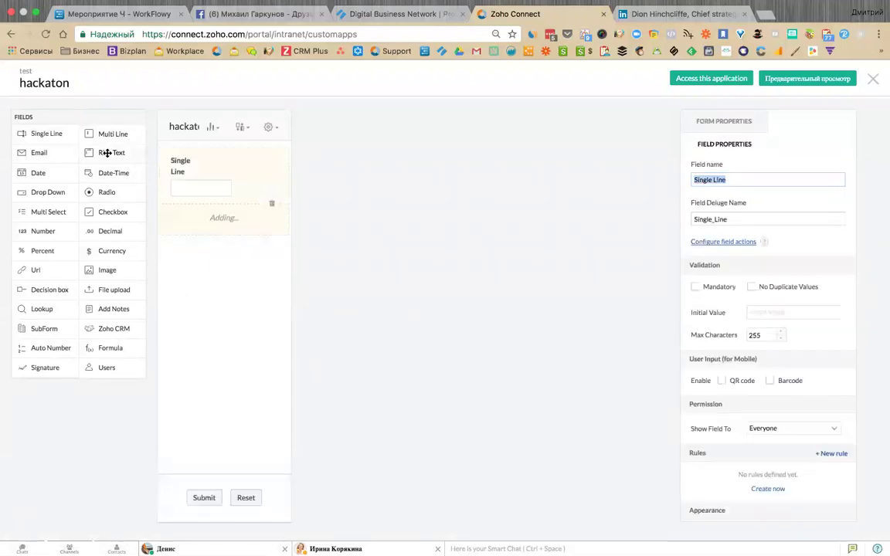
pyautogui.moveTo(76, 163); pyautogui.dragTo(243, 251)
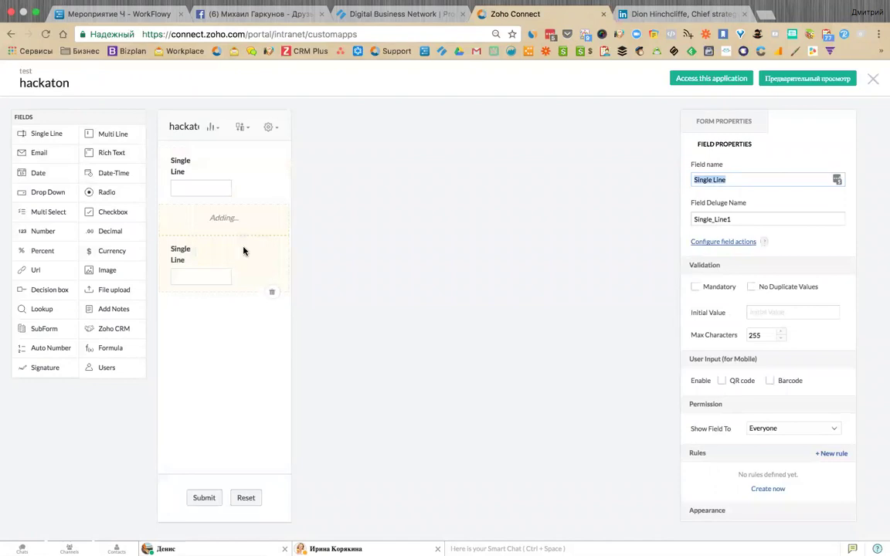
pyautogui.click(731, 78)
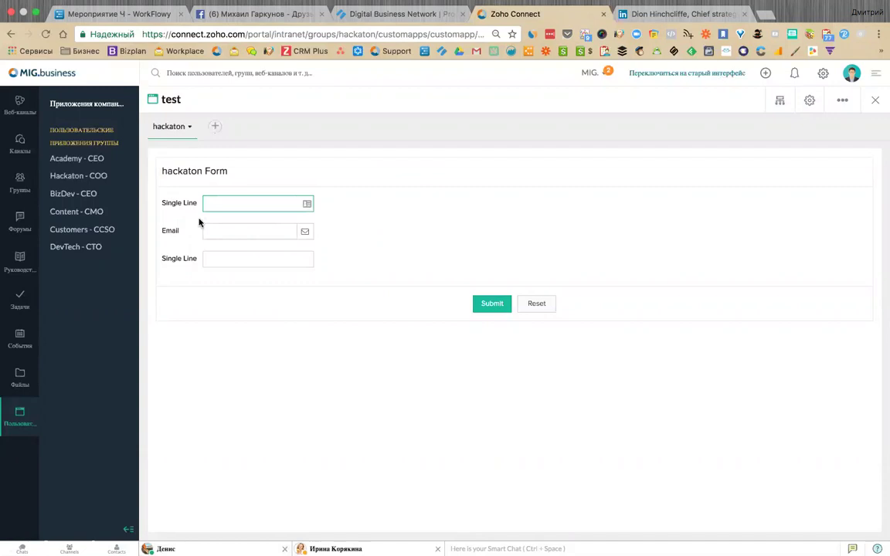
# Set up a new Spreadsheet report named 123123 based on hackaton Form, including all records.
pyautogui.click(217, 129)
pyautogui.click(225, 165)
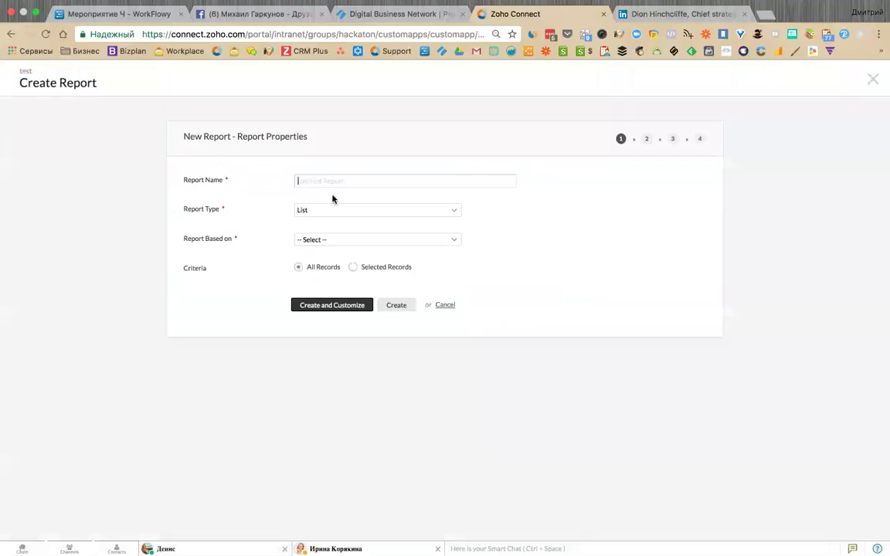
pyautogui.click(330, 209)
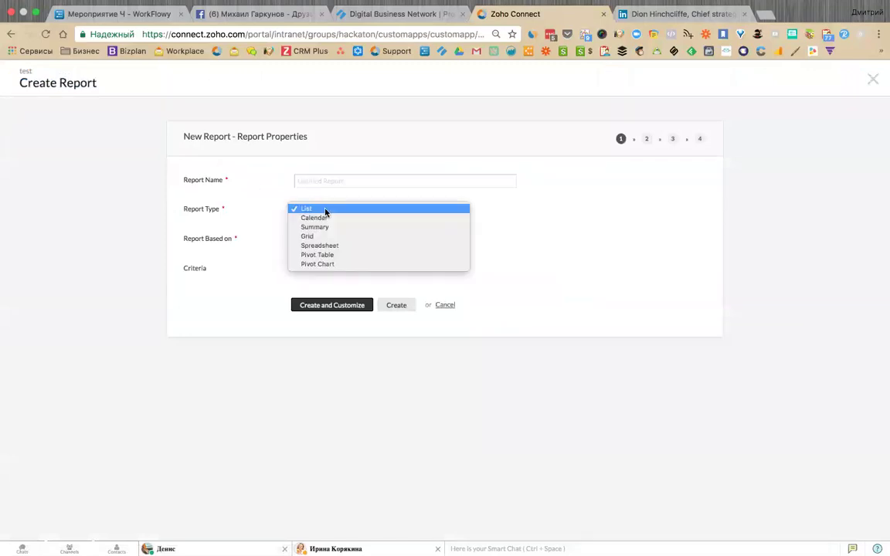
pyautogui.click(340, 246)
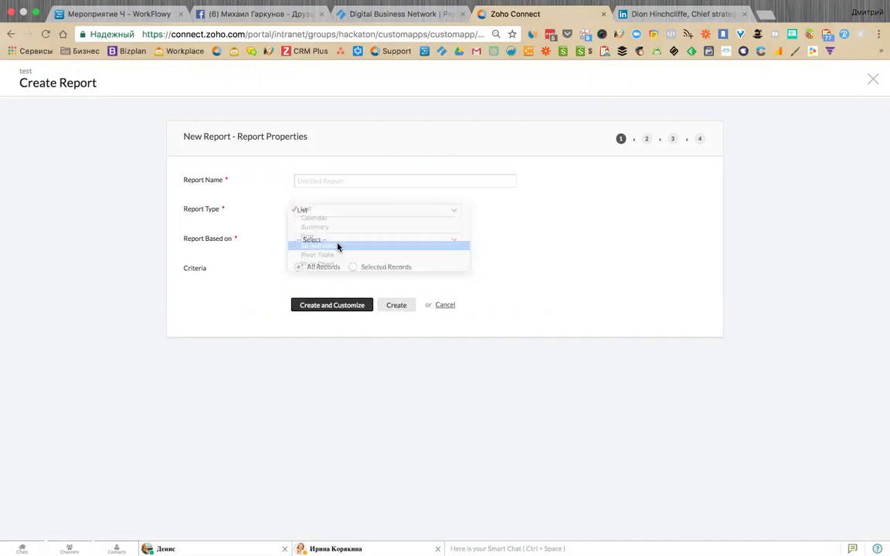
pyautogui.click(343, 240)
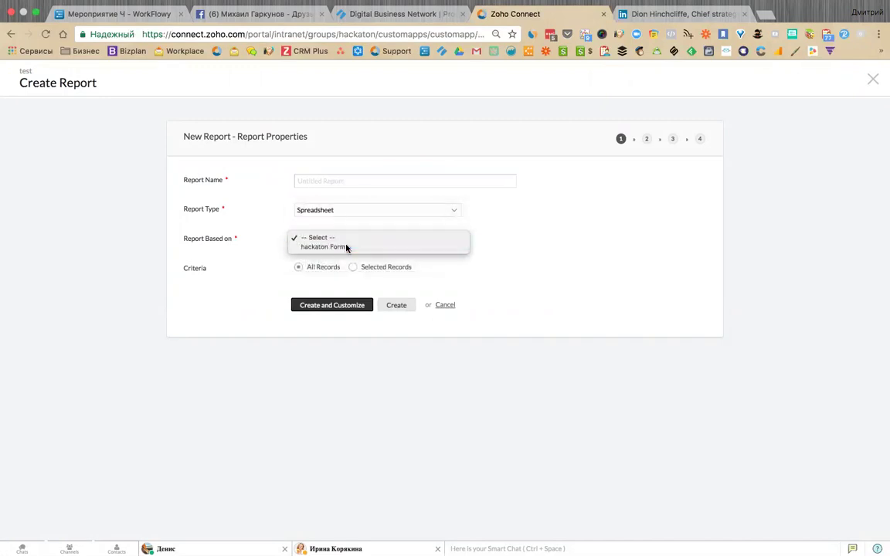
pyautogui.click(346, 247)
pyautogui.click(324, 176)
pyautogui.write('123123')
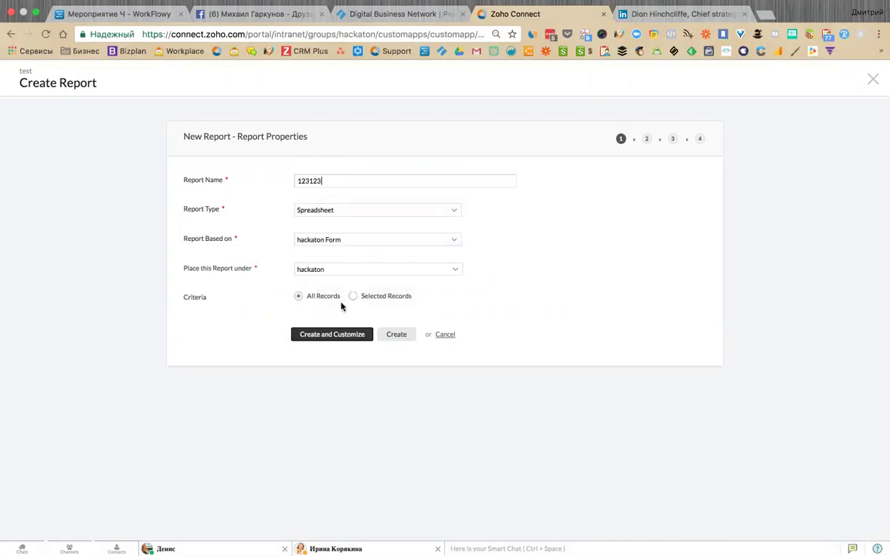
# Create the report with the default columns, sorting and filters, and close its settings to return to the application.
pyautogui.click(349, 335)
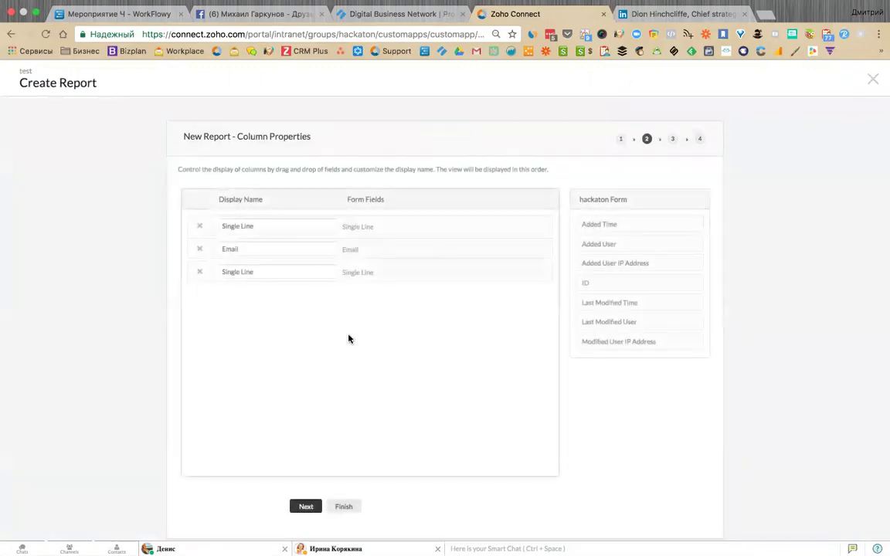
pyautogui.click(305, 507)
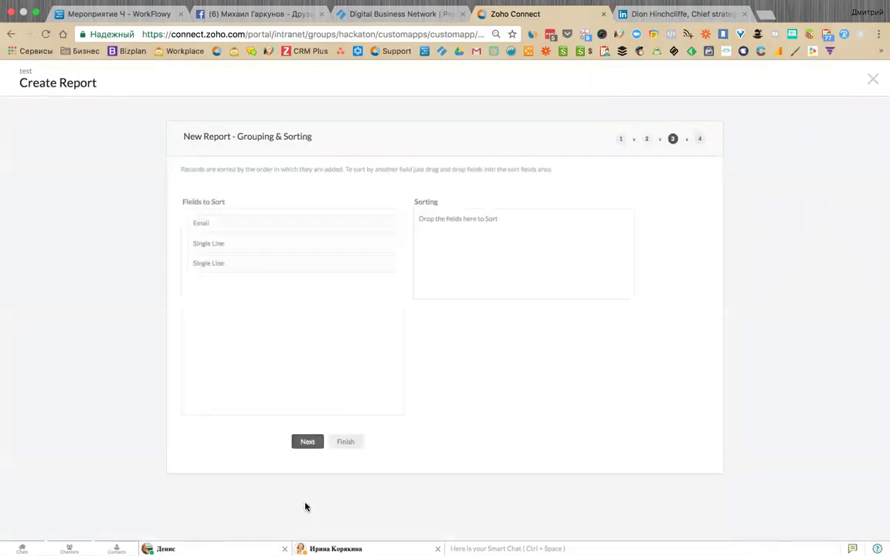
pyautogui.click(305, 444)
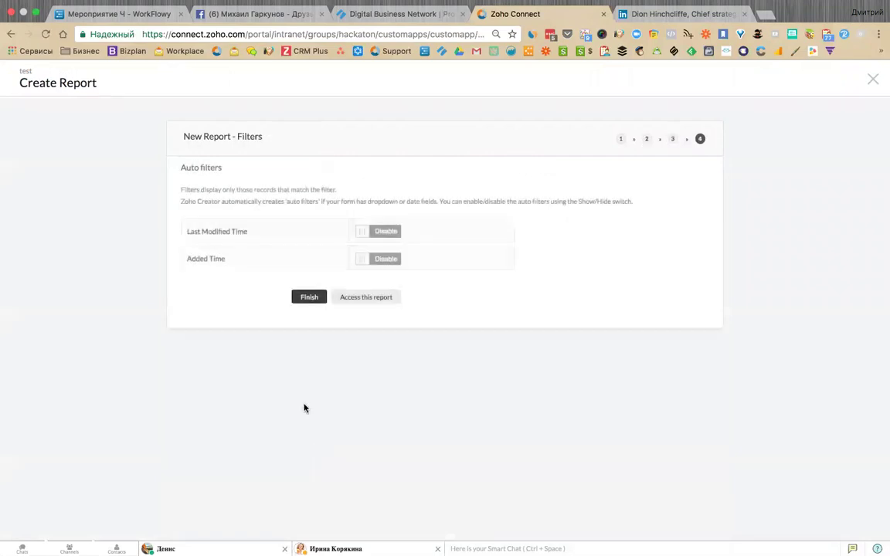
pyautogui.click(308, 297)
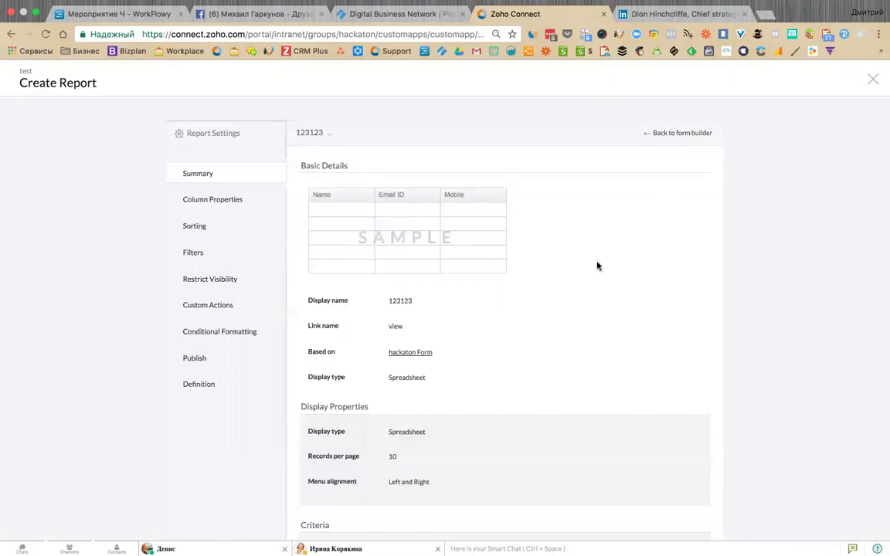
pyautogui.scroll(-2, 455, 438)
pyautogui.scroll(2, 535, 340)
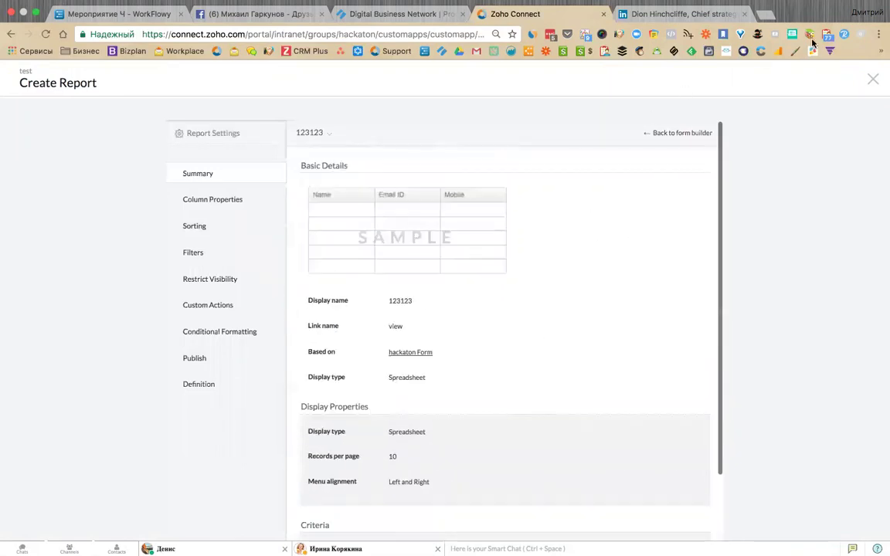
pyautogui.click(872, 79)
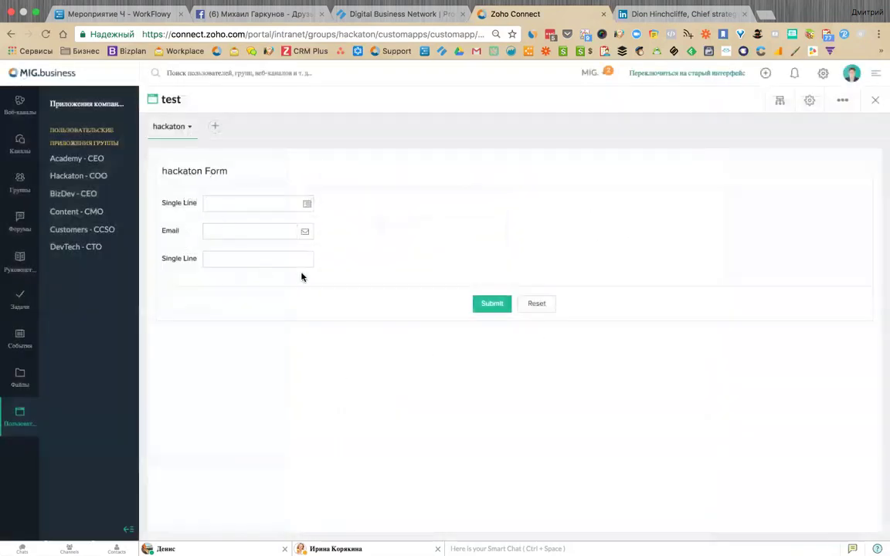
# Show the records report hackaton View of the hackaton form.
pyautogui.click(185, 126)
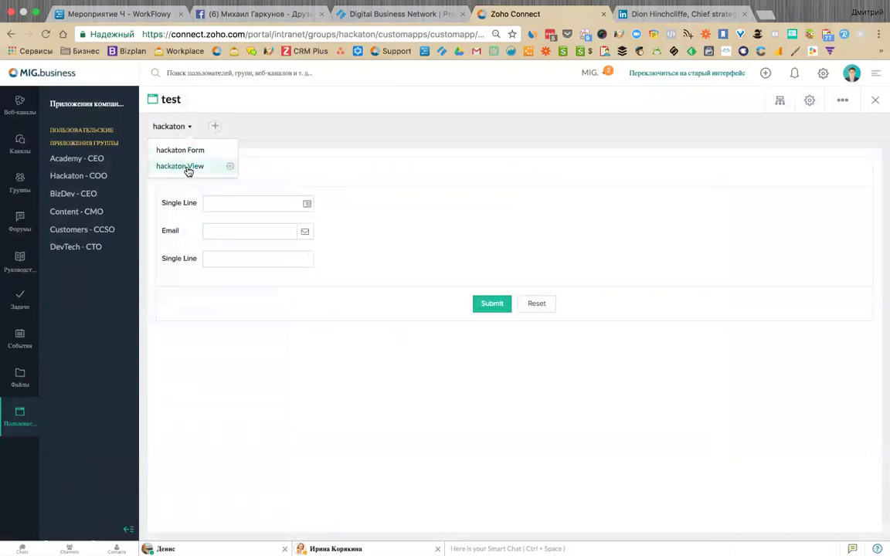
pyautogui.click(187, 168)
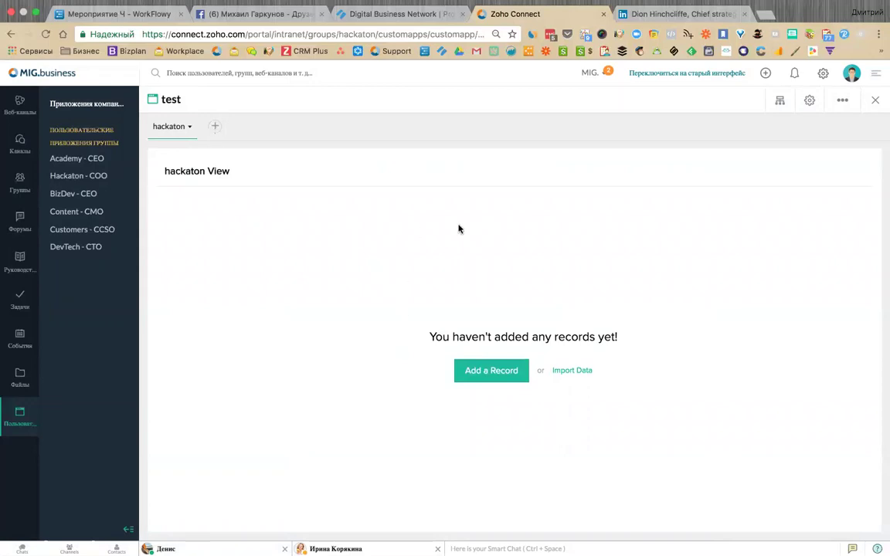
# Switch to Zoho Creator in a new browser tab and open the Germes Media OS application.
pyautogui.press('super+t')
pyautogui.write('crm')
pyautogui.press('BackSpace')
pyautogui.press('BackSpace')
pyautogui.write('ea')
pyautogui.press('Return')
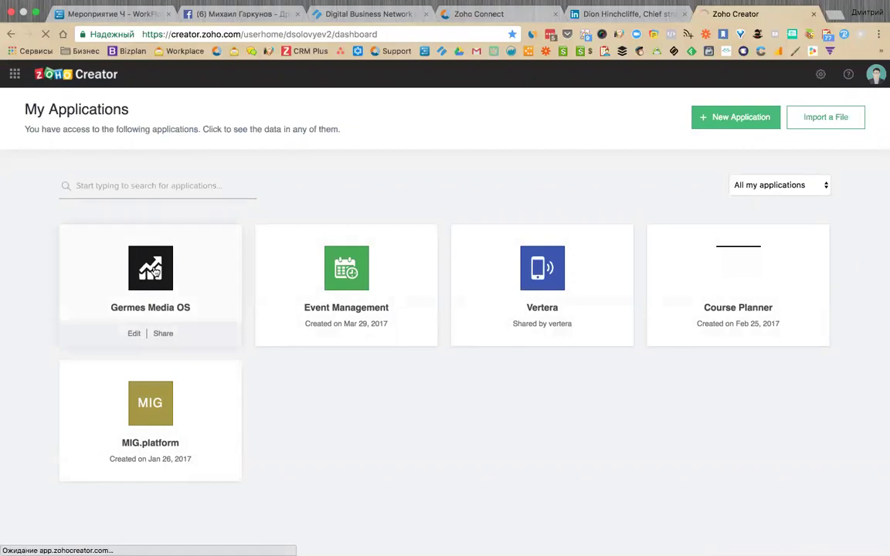
pyautogui.click(155, 270)
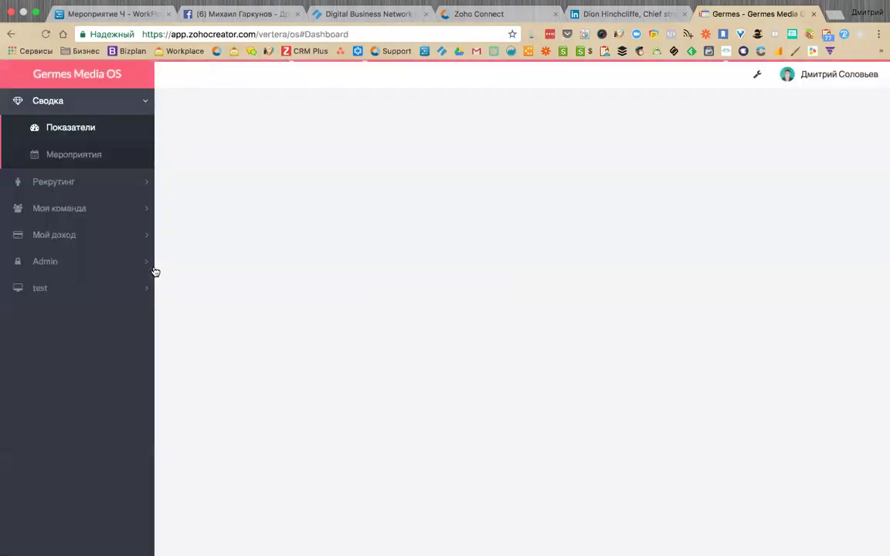
# Show the Мероприятия calendar and examine the details of the event Балдеем вместе on 11 April 2017.
pyautogui.click(62, 155)
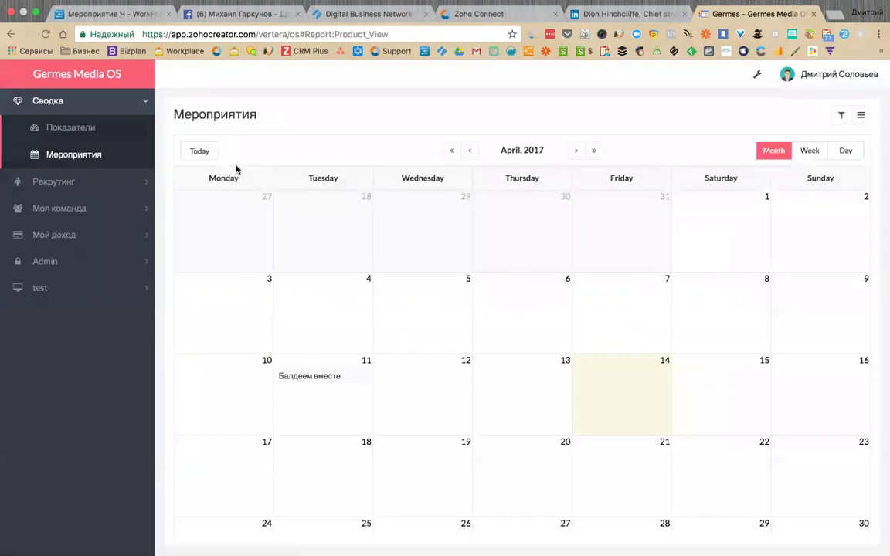
pyautogui.click(304, 377)
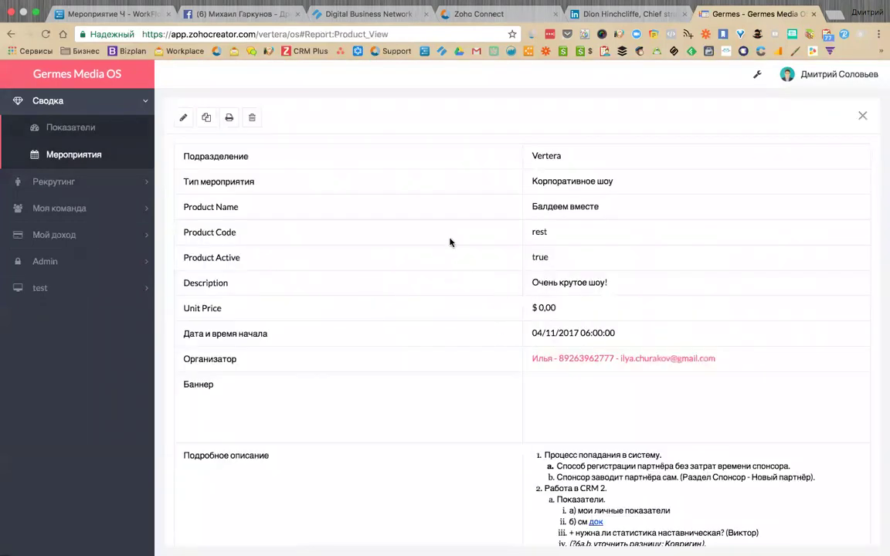
pyautogui.scroll(-3, 540, 299)
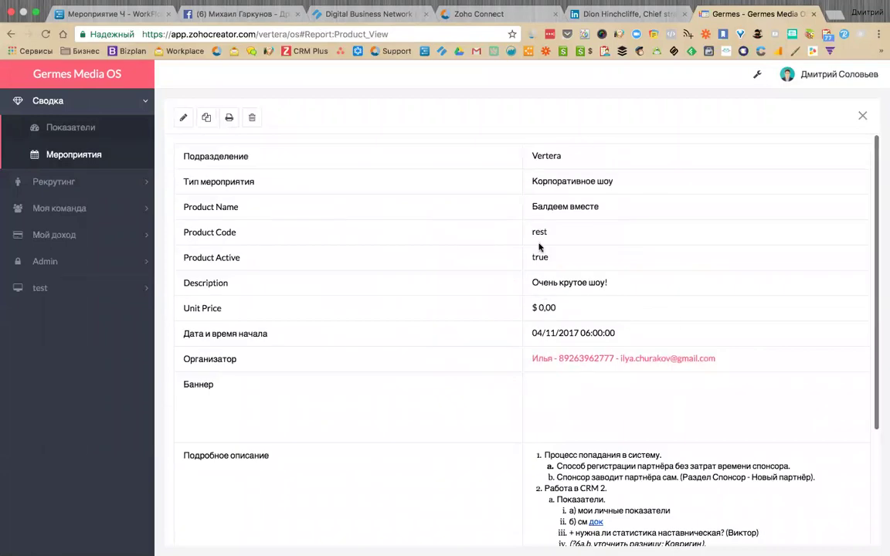
# Look through the Рекрутинг section, from Мои лиды, Приглашения and Мои задачи to the Новый лид and Заполнить отчет forms.
pyautogui.click(68, 181)
pyautogui.click(68, 157)
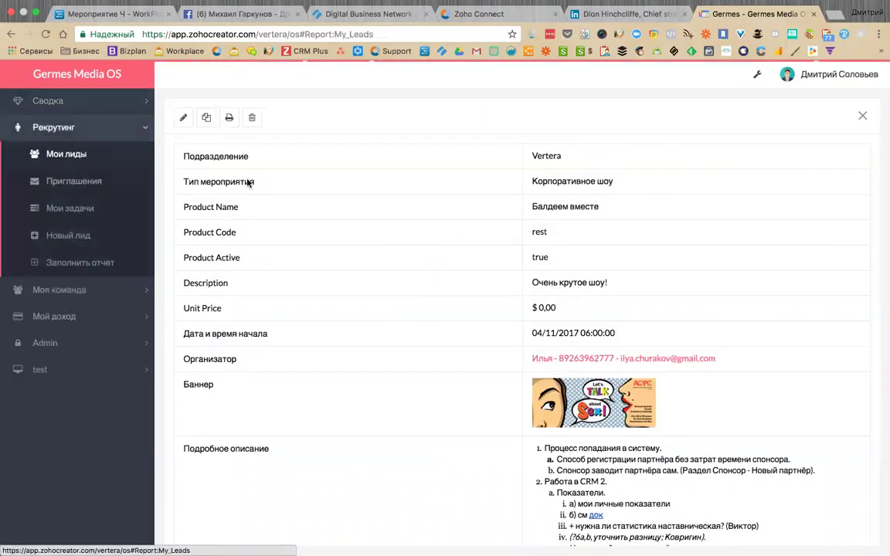
pyautogui.click(74, 181)
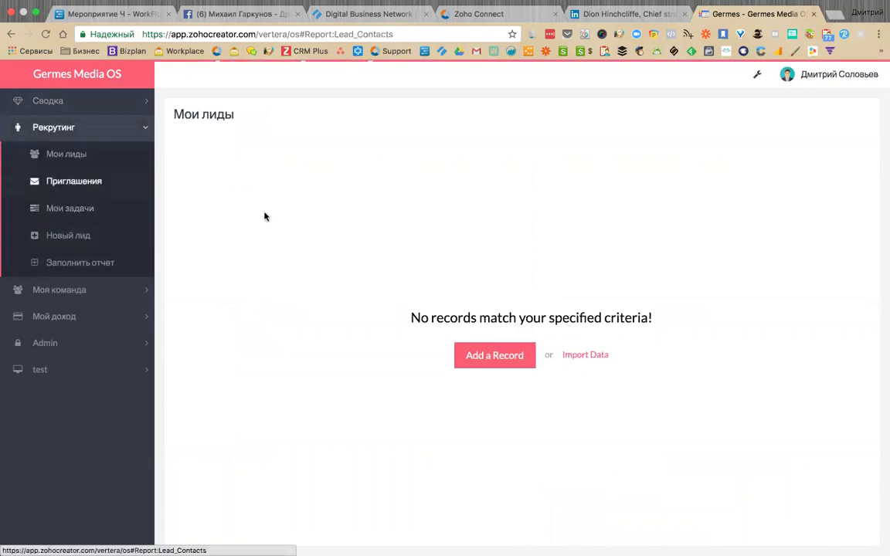
pyautogui.click(58, 207)
pyautogui.click(78, 235)
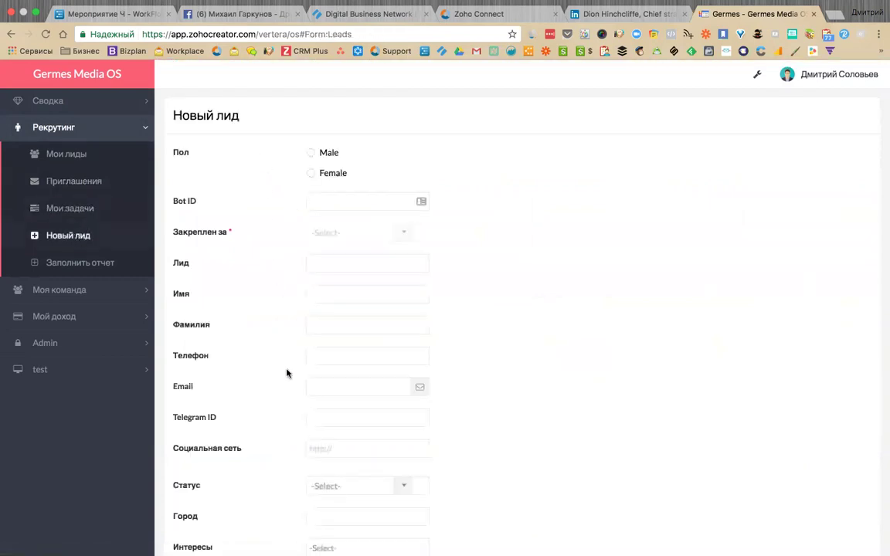
pyautogui.scroll(-5, 290, 376)
pyautogui.click(23, 261)
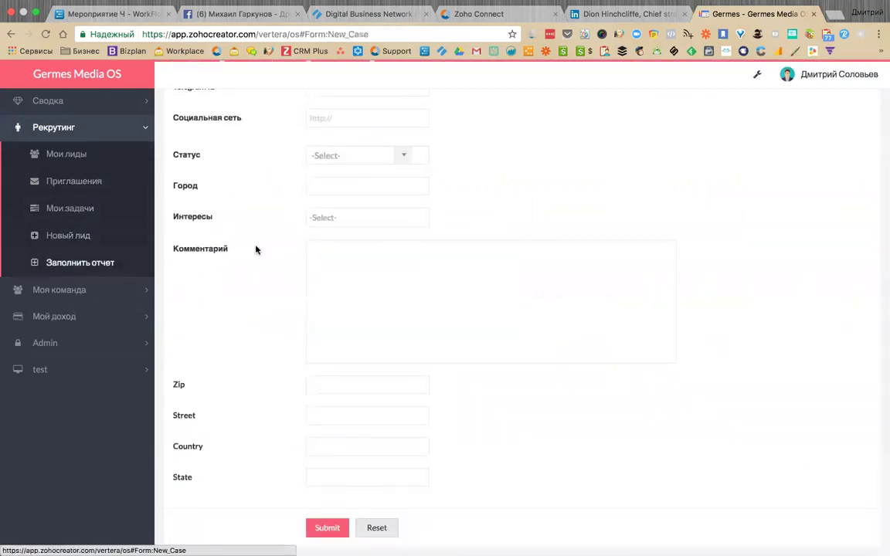
# Look through the Мои партнеры and Отчеты партнеров reports in the Моя команда section.
pyautogui.click(73, 288)
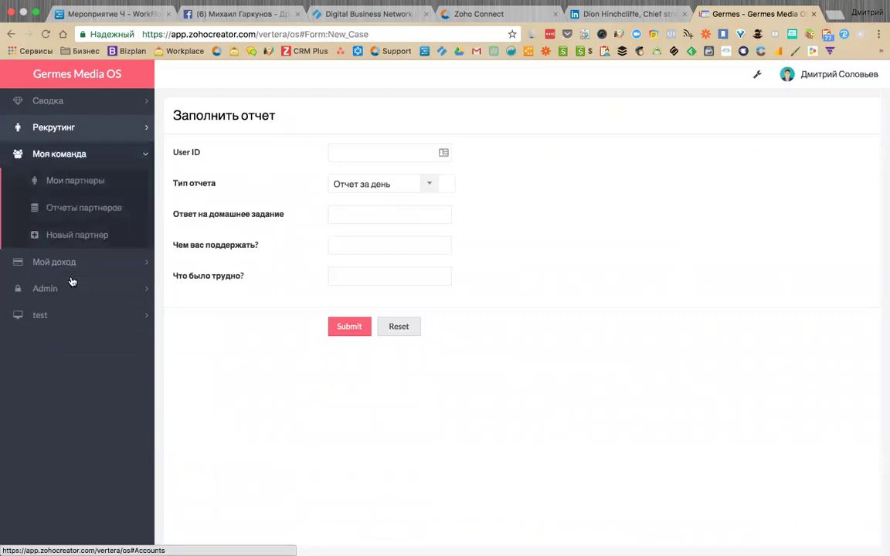
pyautogui.click(38, 179)
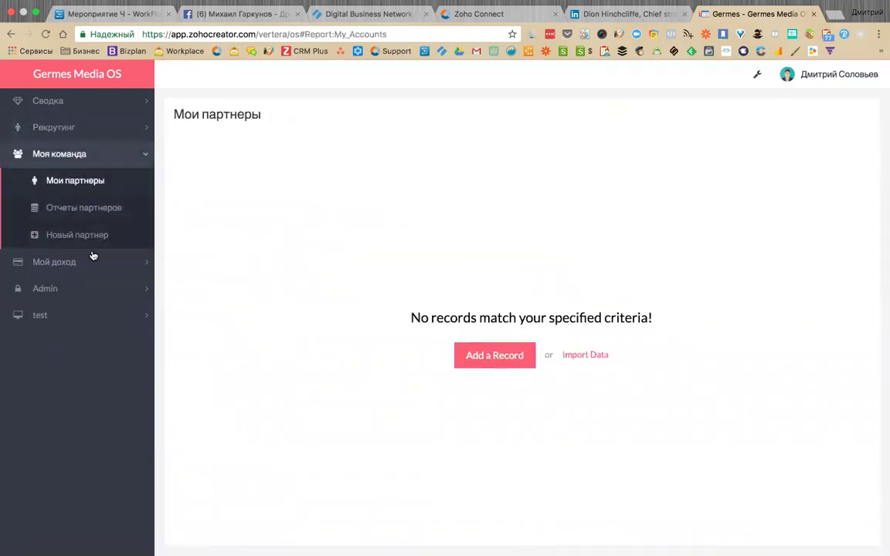
pyautogui.click(61, 208)
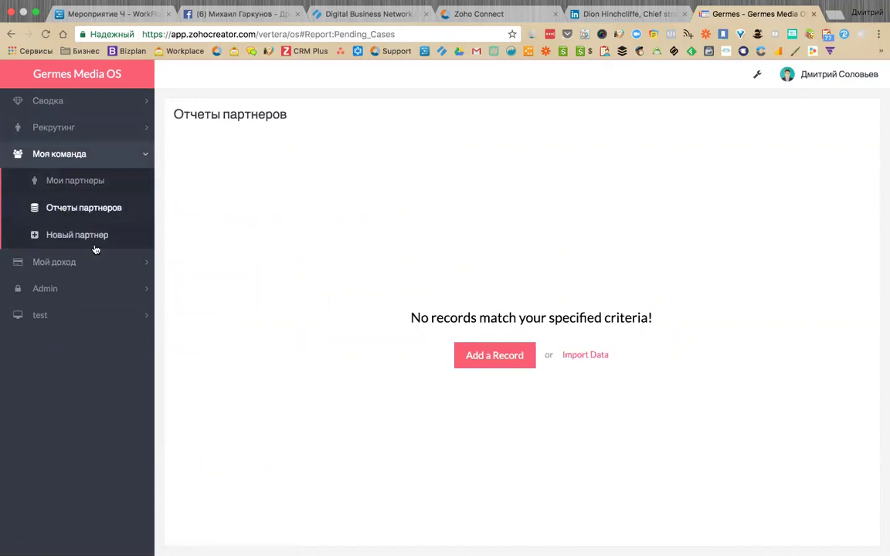
# Expand the Admin section, look over its reports and forms, and show the Все аккаунты report.
pyautogui.click(73, 261)
pyautogui.click(56, 207)
pyautogui.click(47, 314)
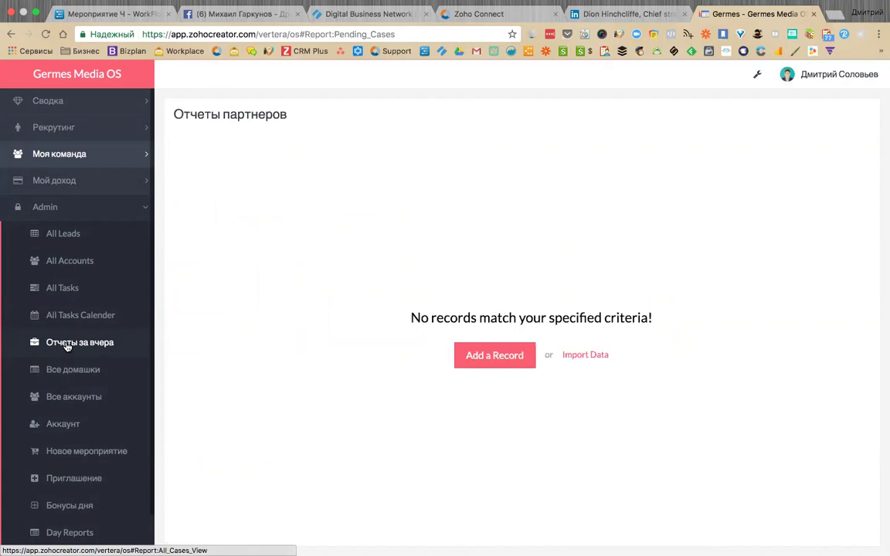
pyautogui.scroll(-1, 81, 425)
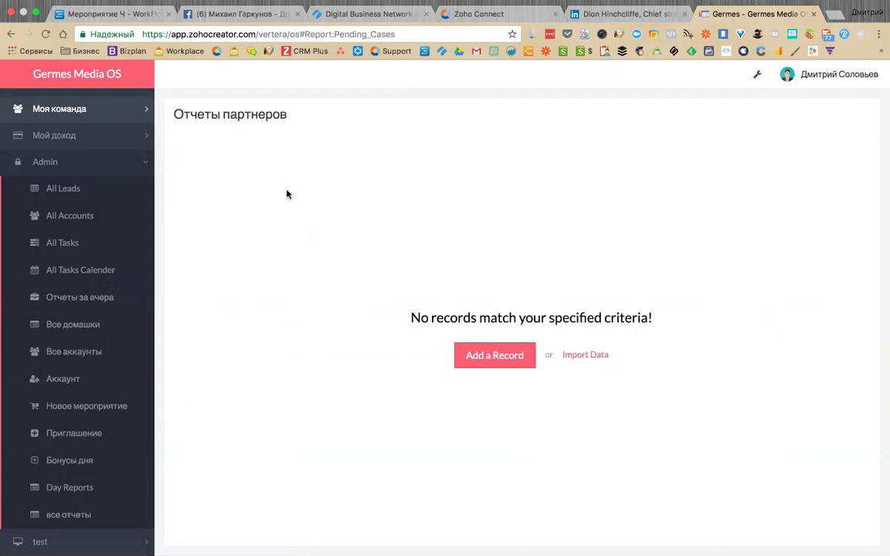
pyautogui.click(70, 353)
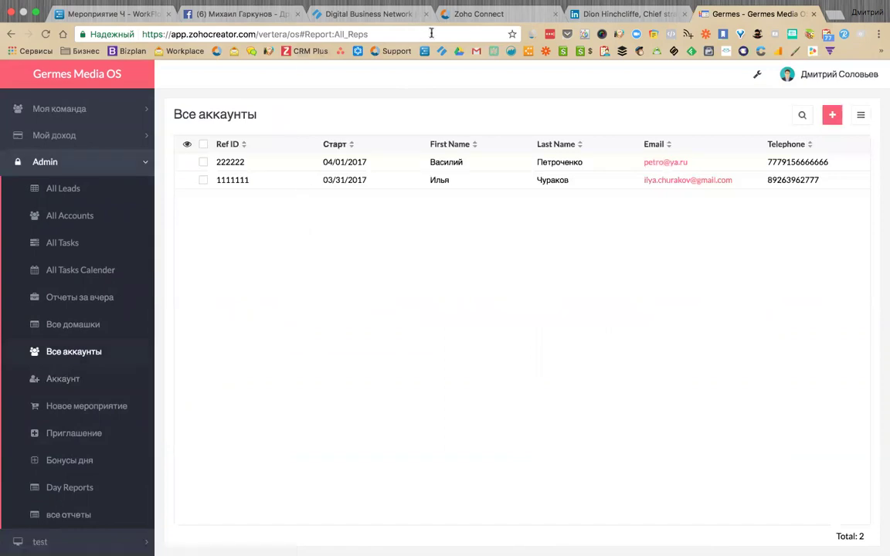
# Return to Zoho Connect and switch to the Digital Business Network.
pyautogui.click(467, 14)
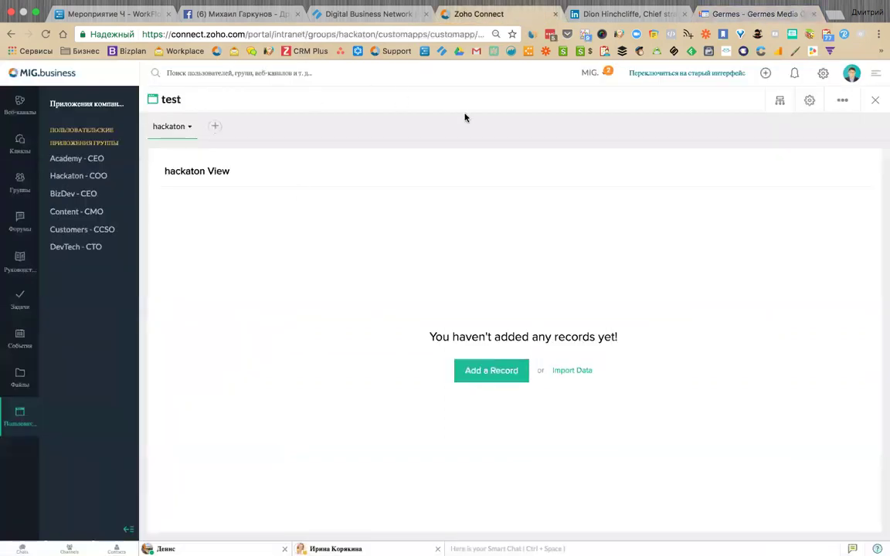
pyautogui.click(589, 73)
pyautogui.click(508, 139)
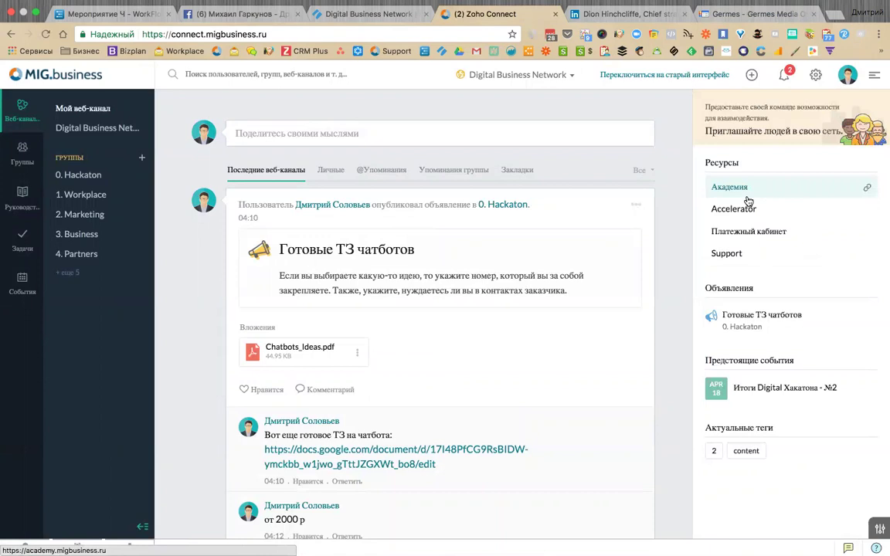
# Look at the account's e-mail notification settings and close them to return to the network feed.
pyautogui.click(815, 77)
pyautogui.click(848, 74)
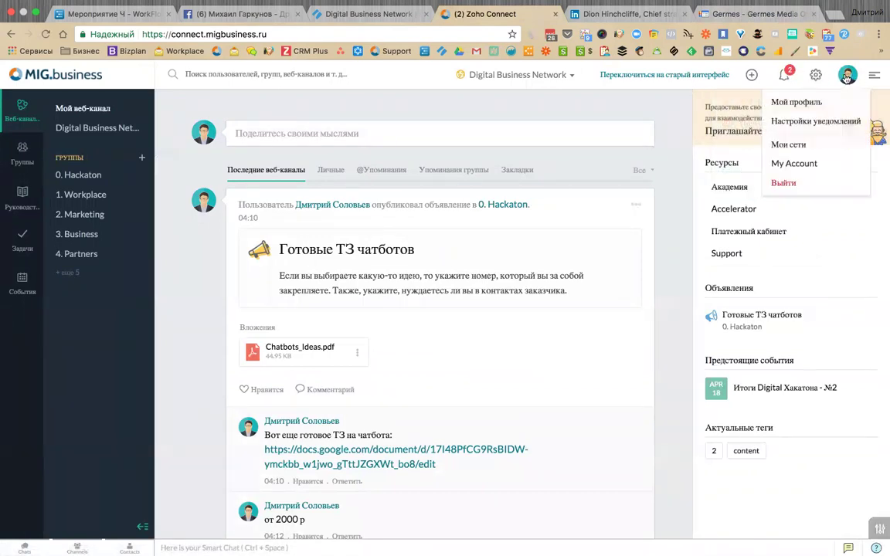
pyautogui.click(811, 123)
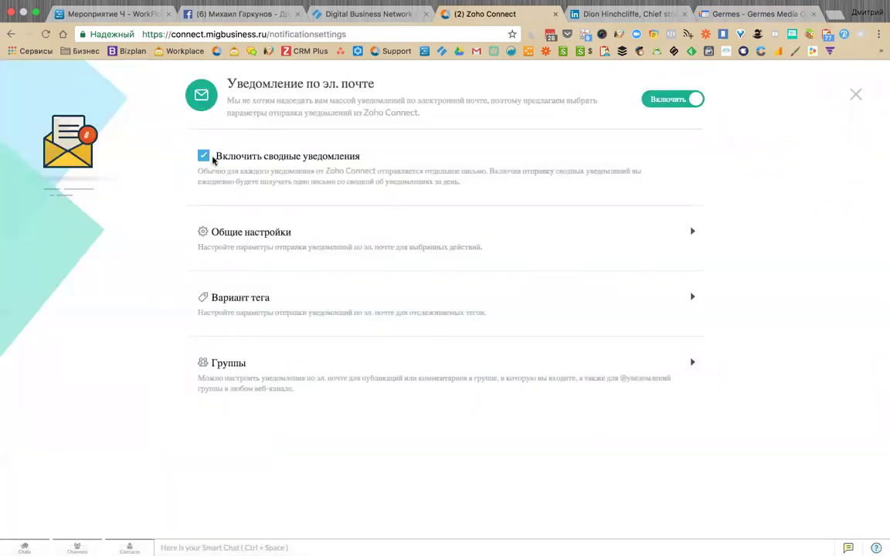
pyautogui.click(855, 93)
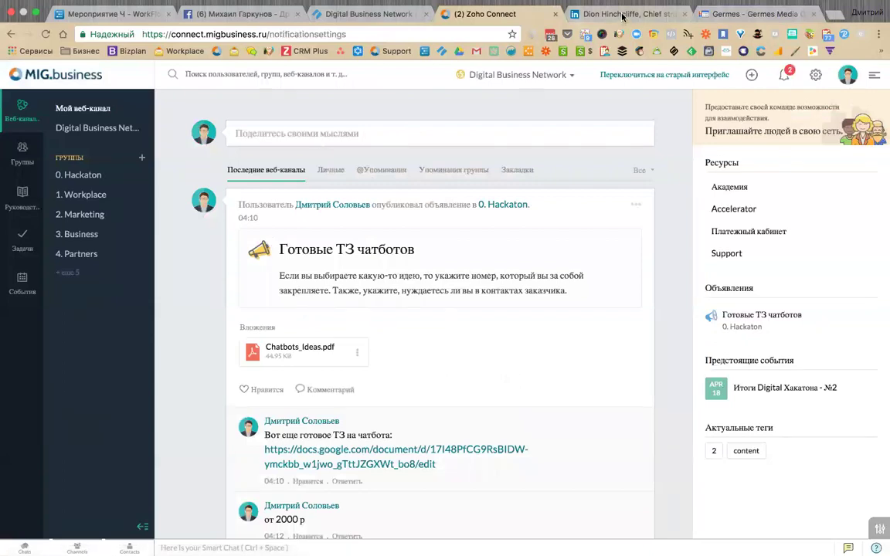
# Switch to Flow XO in a new browser tab and load its list of flows.
pyautogui.click(731, 15)
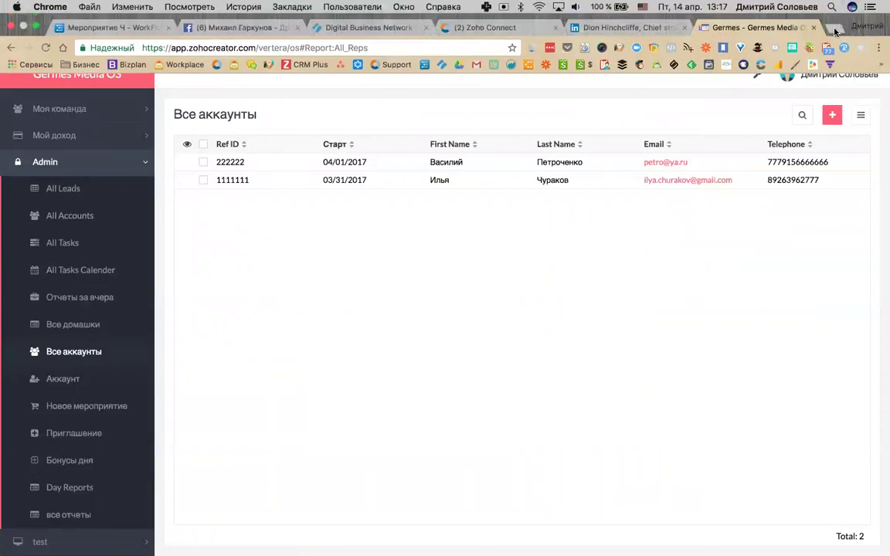
pyautogui.click(834, 29)
pyautogui.write('flo')
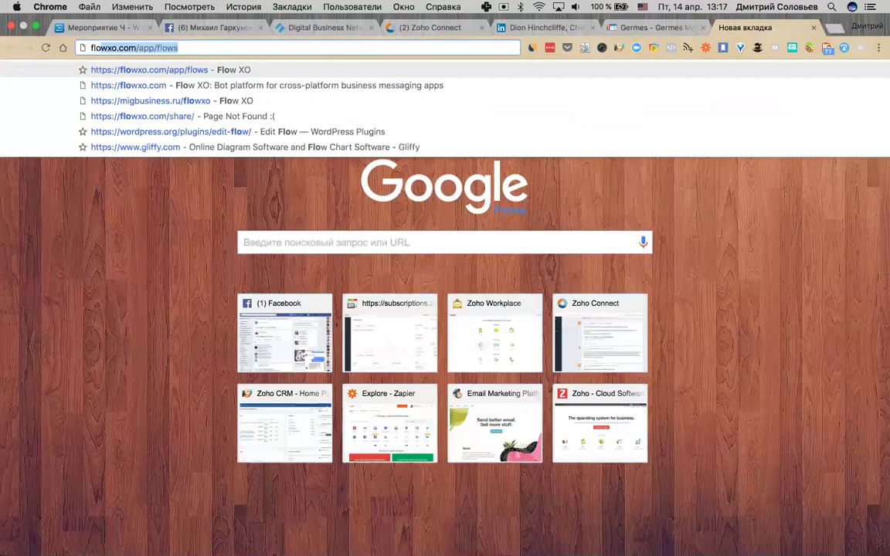
pyautogui.write('w')
pyautogui.press('Return')
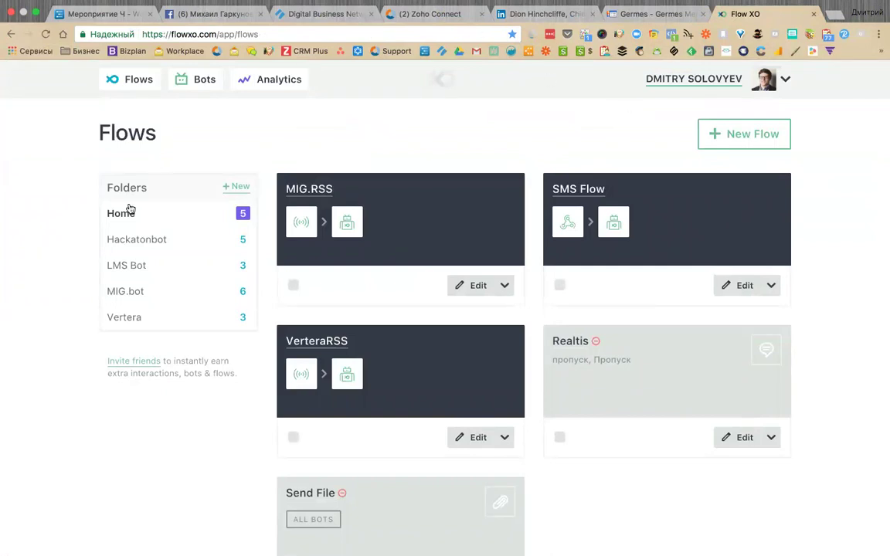
# Open the Отчет дня flow from the LMS Bot folder and display its logs.
pyautogui.click(127, 266)
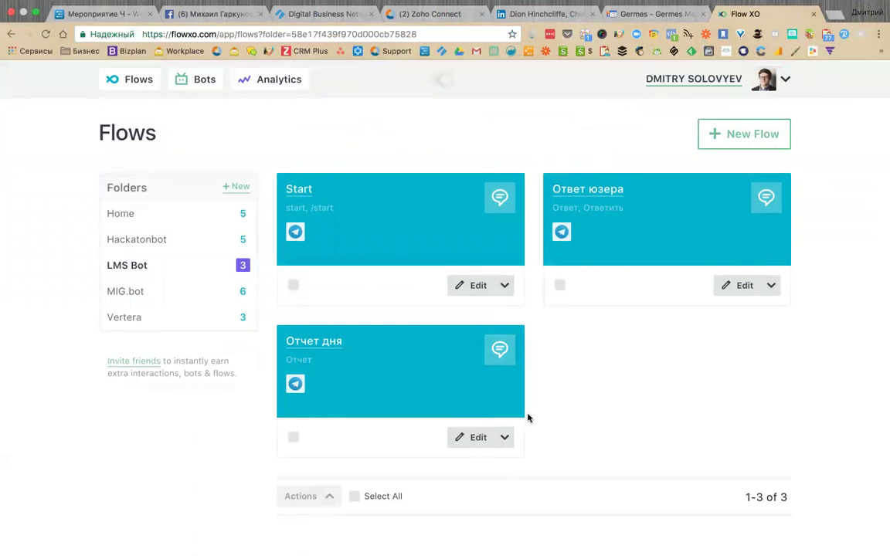
pyautogui.click(469, 437)
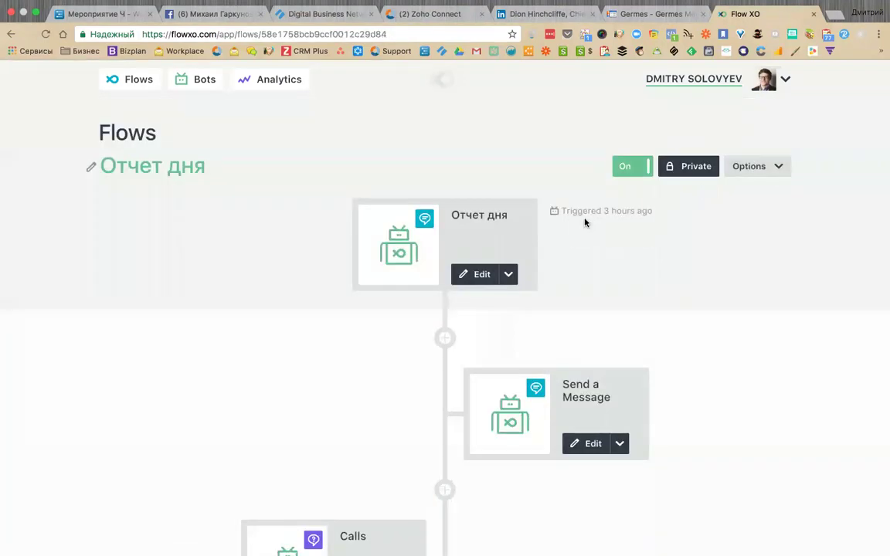
pyautogui.click(746, 168)
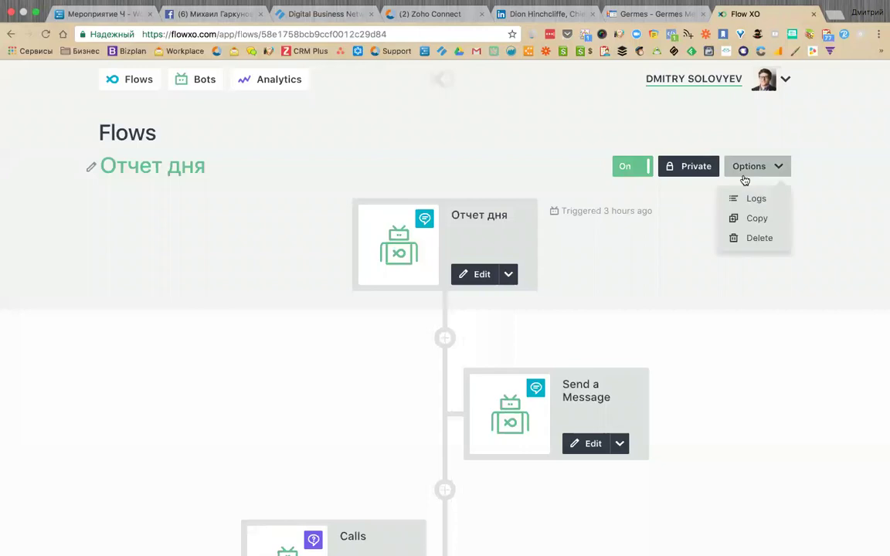
pyautogui.click(734, 198)
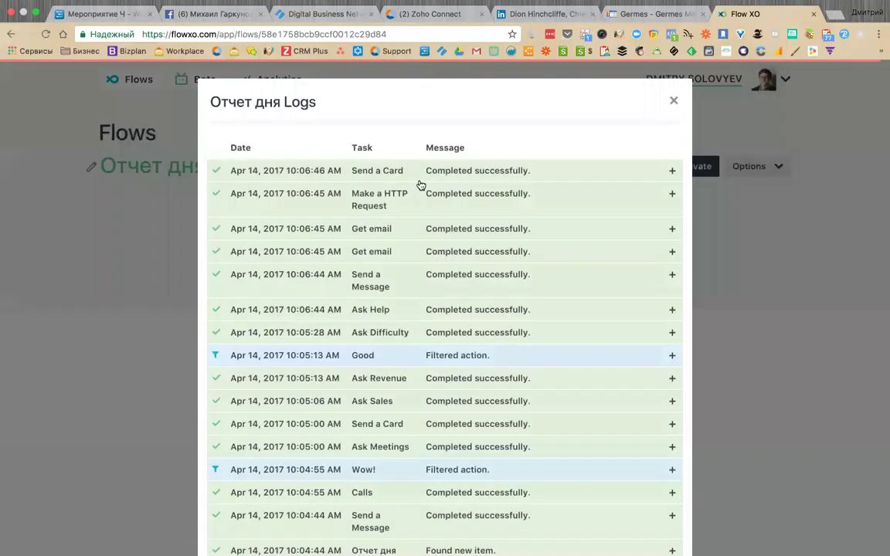
# Examine the input data of the latest Send a Card and Make a HTTP Request log entries.
pyautogui.click(418, 172)
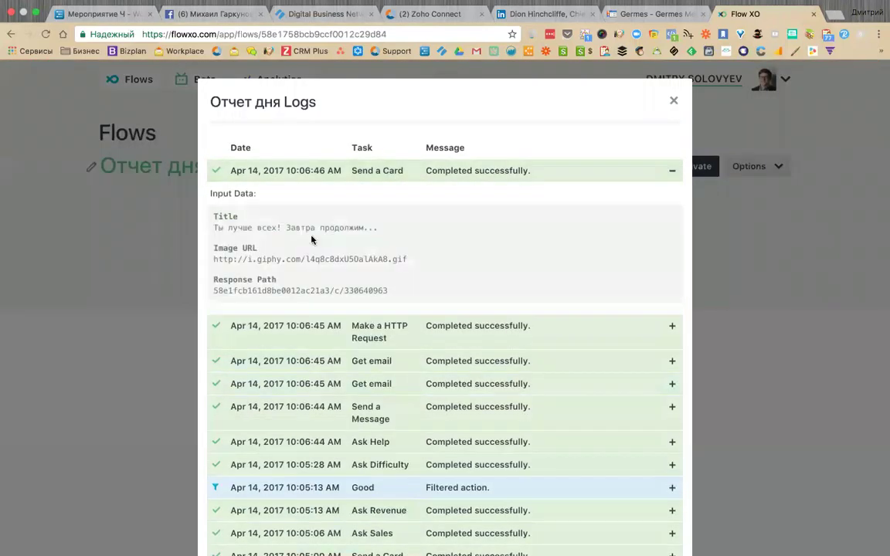
pyautogui.click(455, 331)
pyautogui.scroll(-6, 456, 333)
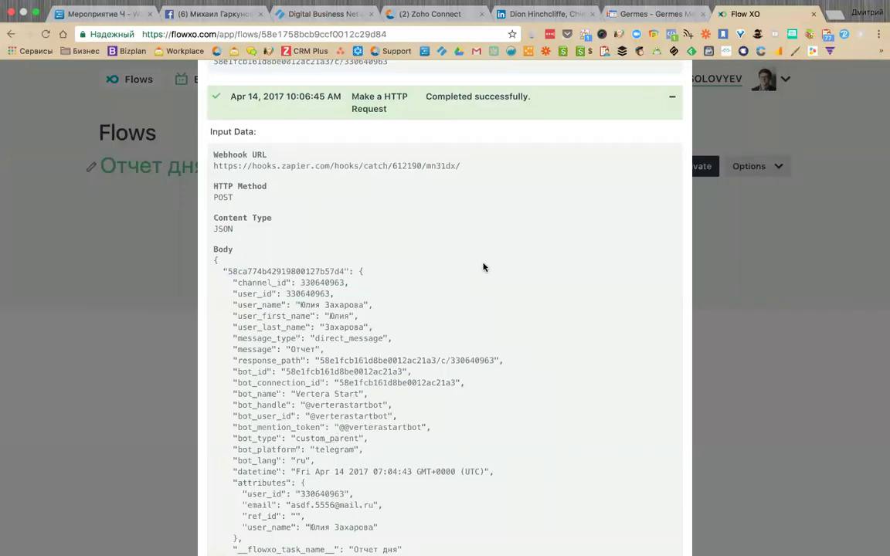
pyautogui.scroll(-2, 332, 457)
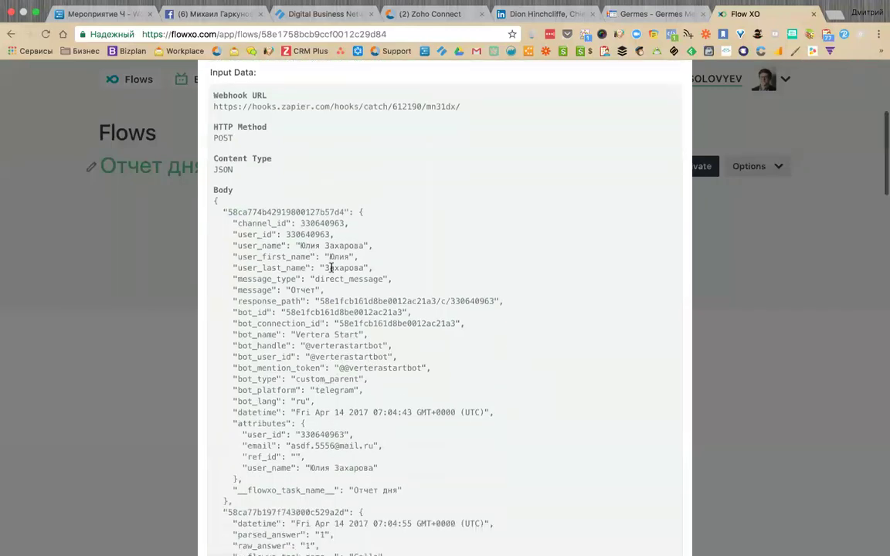
# Switch back to Germes Media OS in Zoho Creator and open the Отчеты за вчера and все отчеты reports.
pyautogui.click(633, 14)
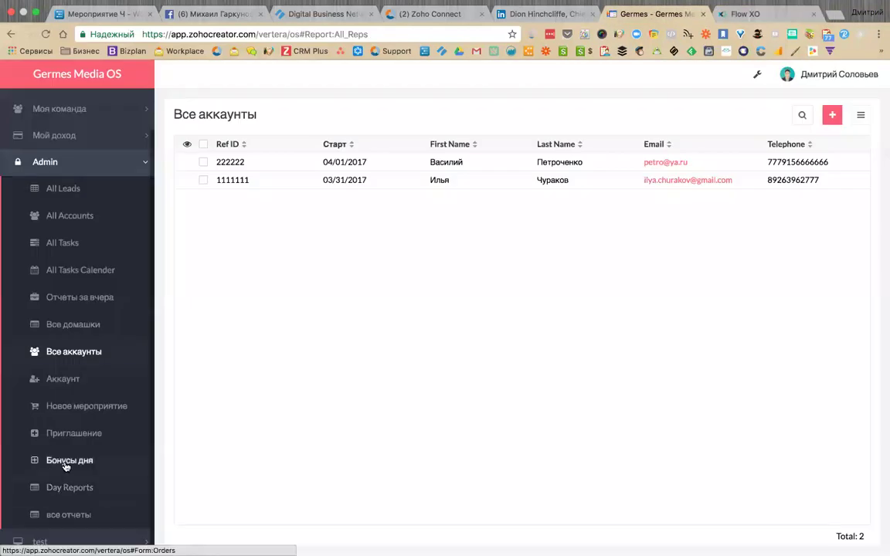
pyautogui.click(73, 300)
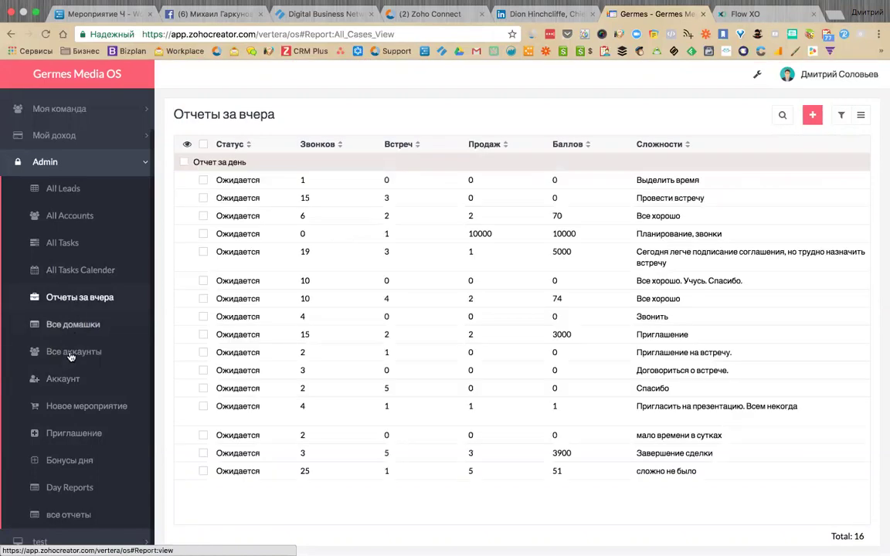
pyautogui.click(68, 514)
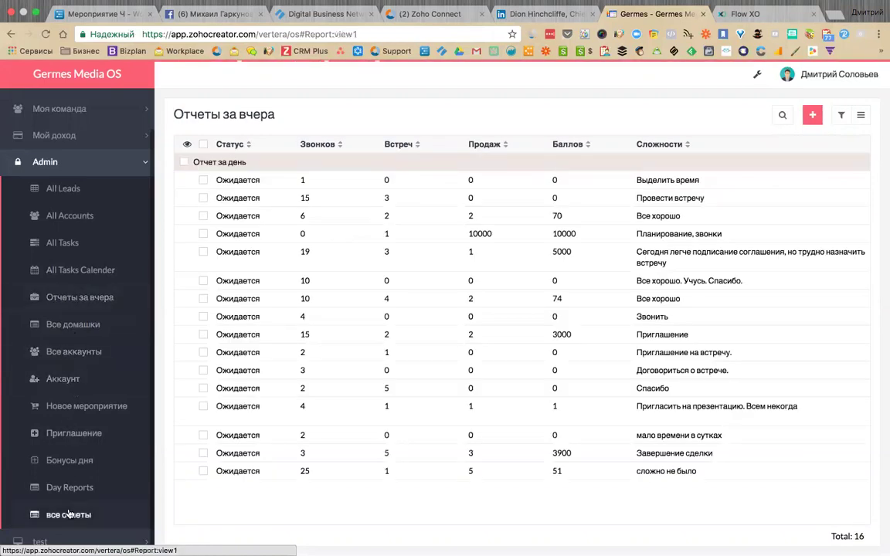
# Examine the columns and records of the все отчеты report, from the report type and answers to the difficulty and status fields.
pyautogui.hscroll(10, 432, 253)
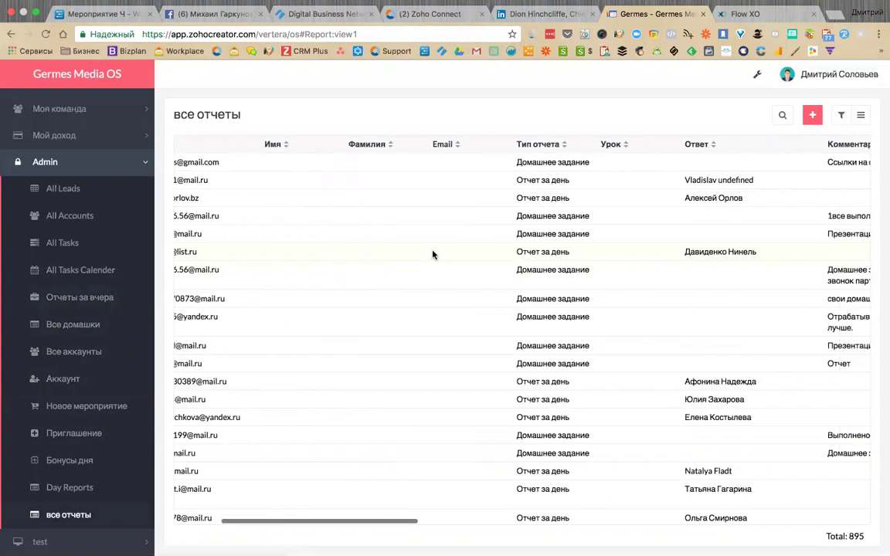
pyautogui.hscroll(15, 731, 221)
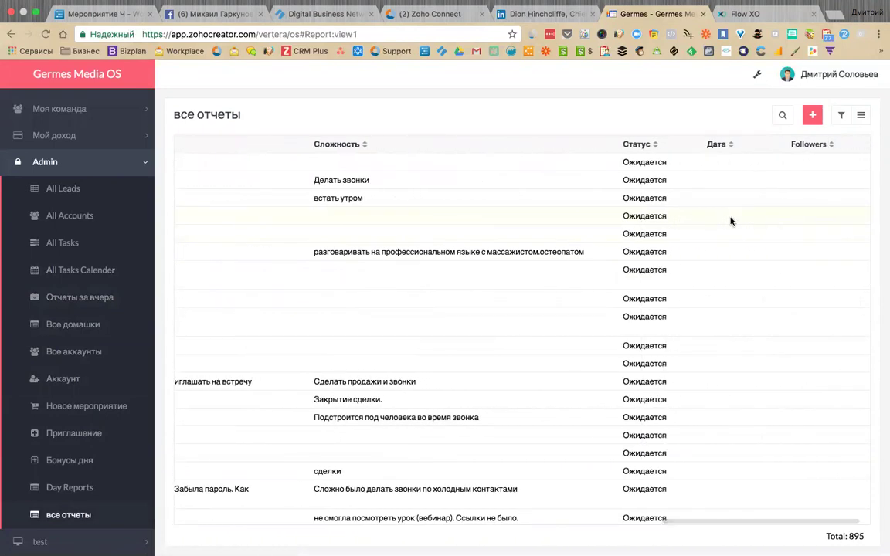
pyautogui.scroll(-15, 709, 316)
pyautogui.scroll(-20, 709, 316)
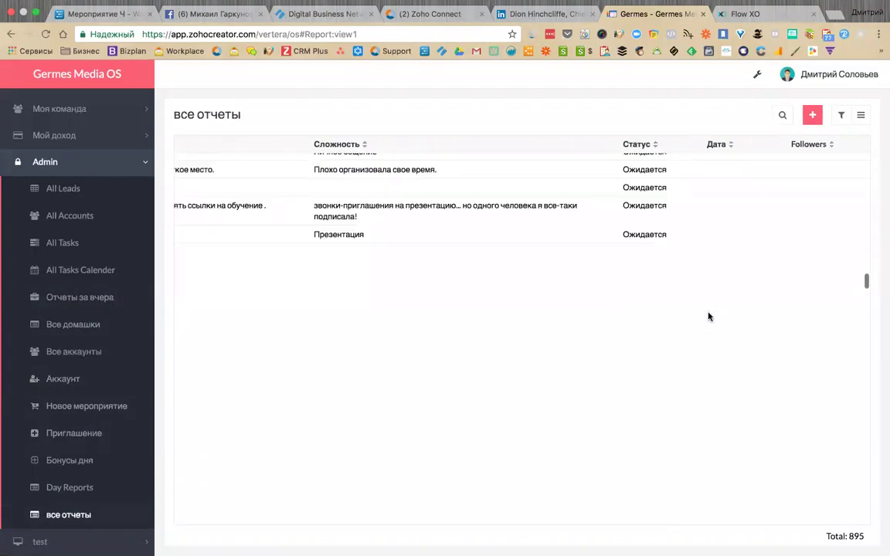
pyautogui.scroll(-10, 709, 316)
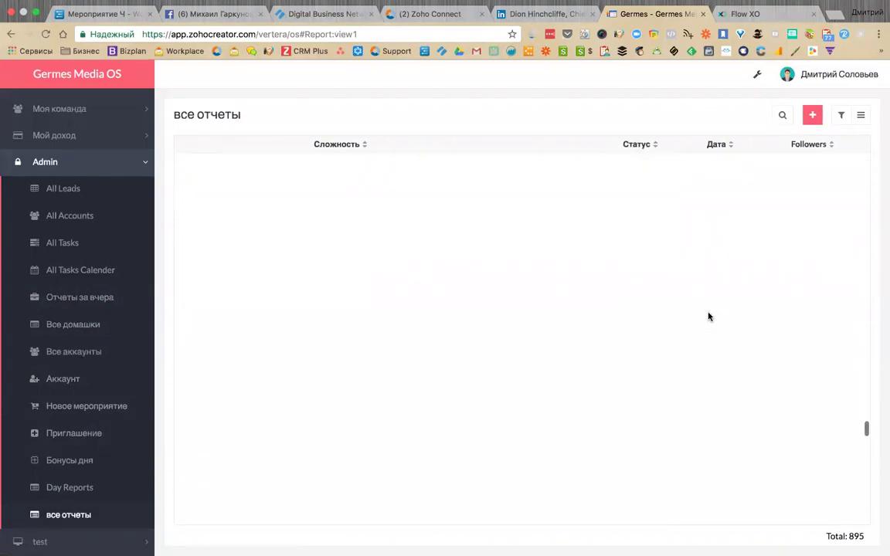
pyautogui.scroll(-5, 709, 316)
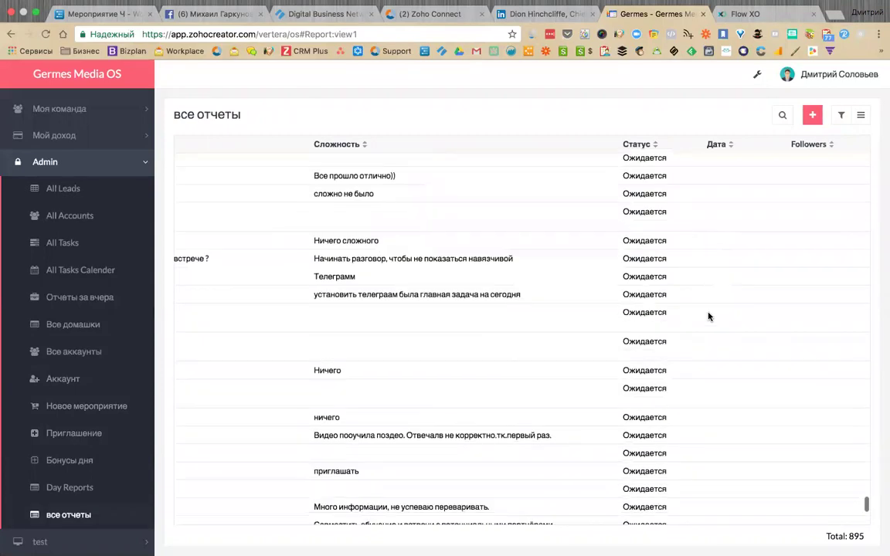
pyautogui.hscroll(-10, 539, 285)
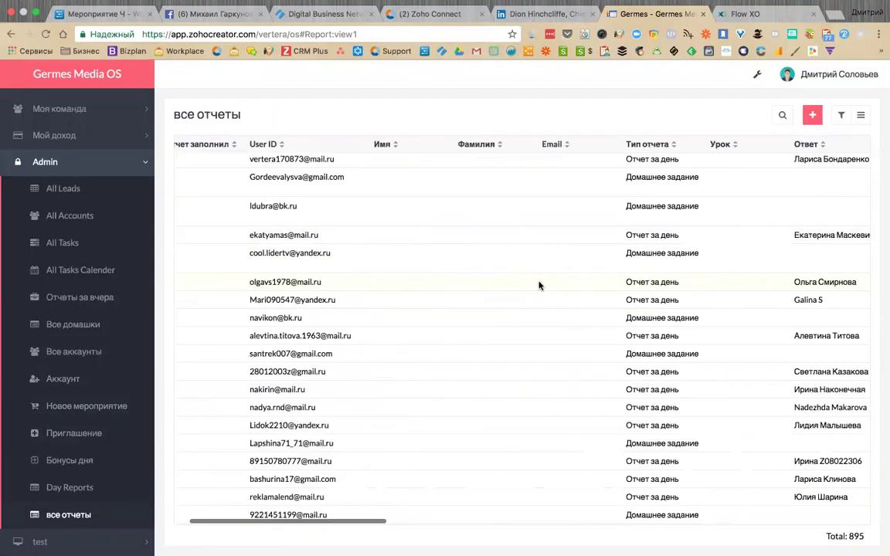
pyautogui.hscroll(8, 538, 285)
pyautogui.hscroll(-10, 538, 285)
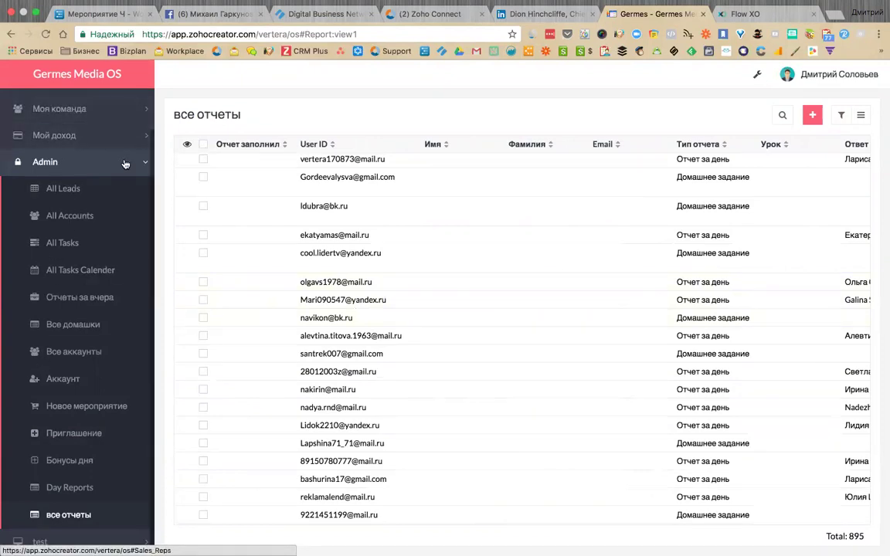
pyautogui.scroll(2, 410, 377)
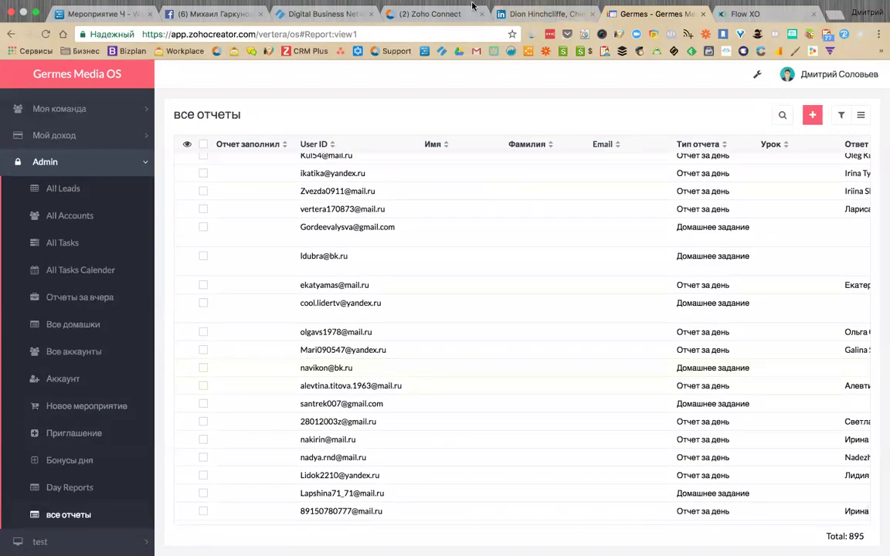
pyautogui.moveTo(434, 6)
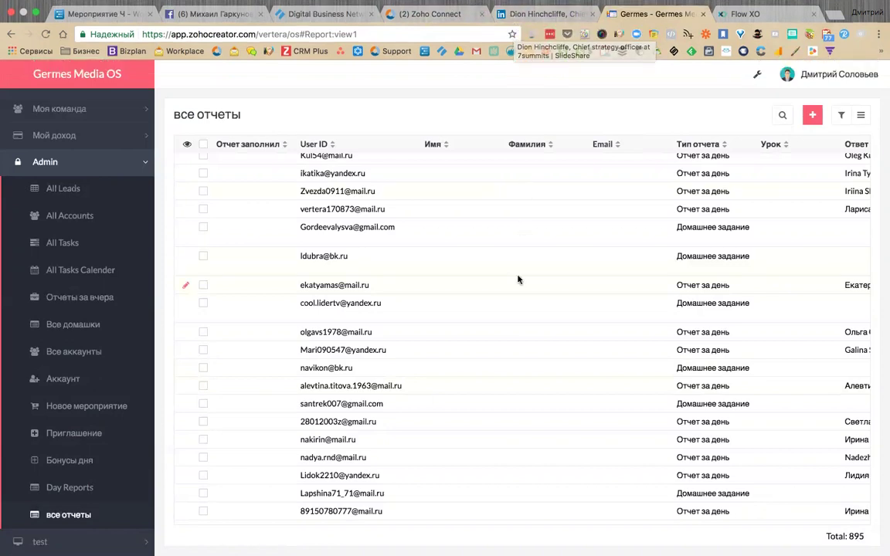
# Collapse the Admin section and look through the Мой доход, Моя команда, Рекрутинг and Сводка sections of the application.
pyautogui.scroll(2, 56, 253)
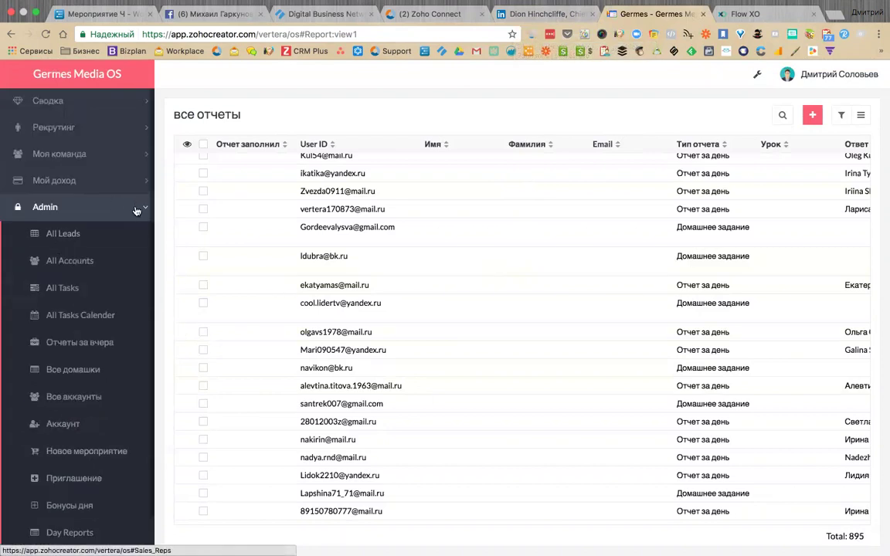
pyautogui.click(56, 207)
pyautogui.click(63, 185)
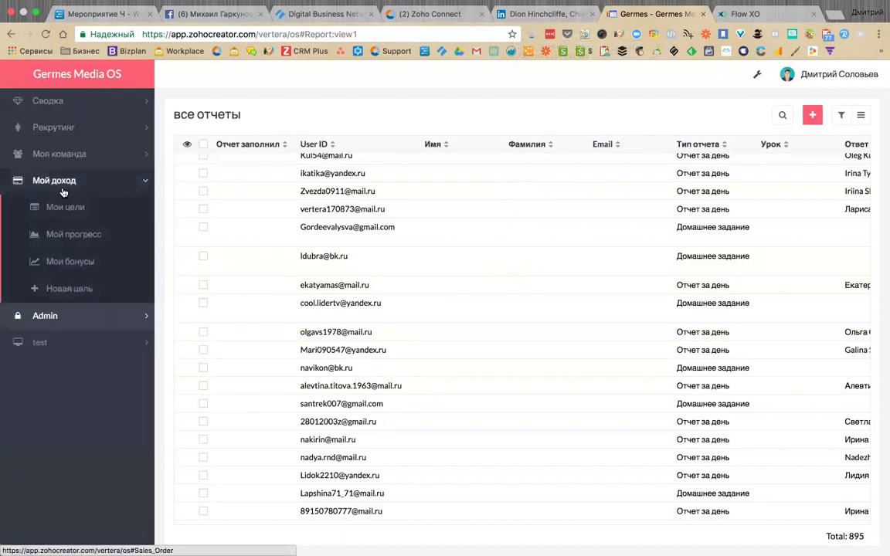
pyautogui.click(62, 186)
pyautogui.click(62, 155)
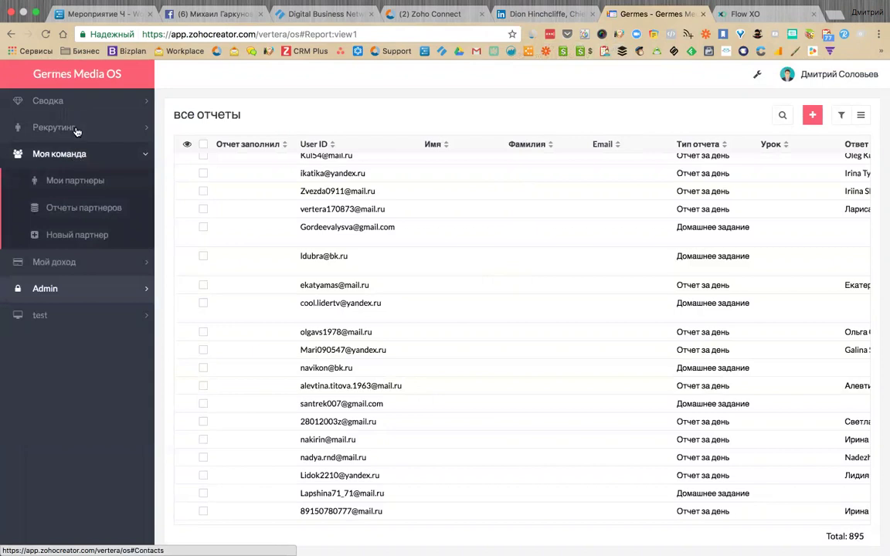
pyautogui.click(76, 128)
pyautogui.click(74, 101)
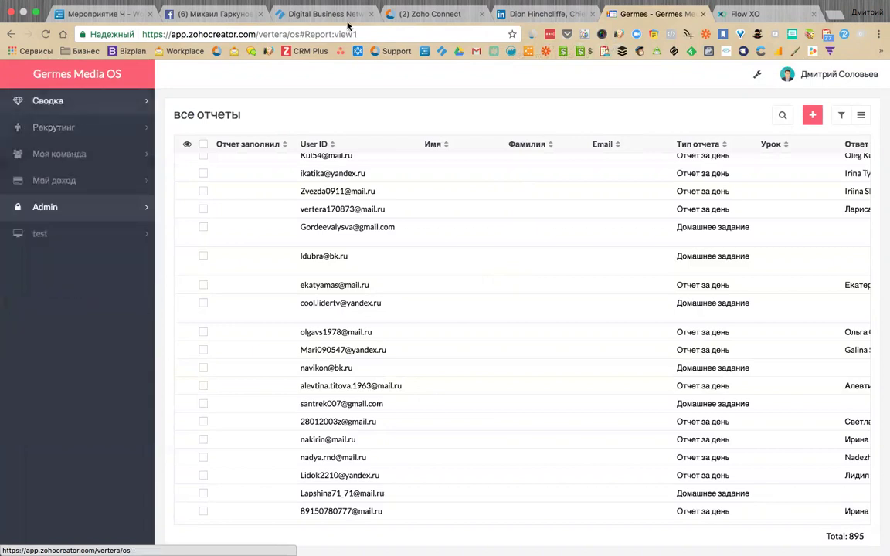
# Switch to Flow XO, close the log entry's details and return to the list of flows.
pyautogui.click(746, 14)
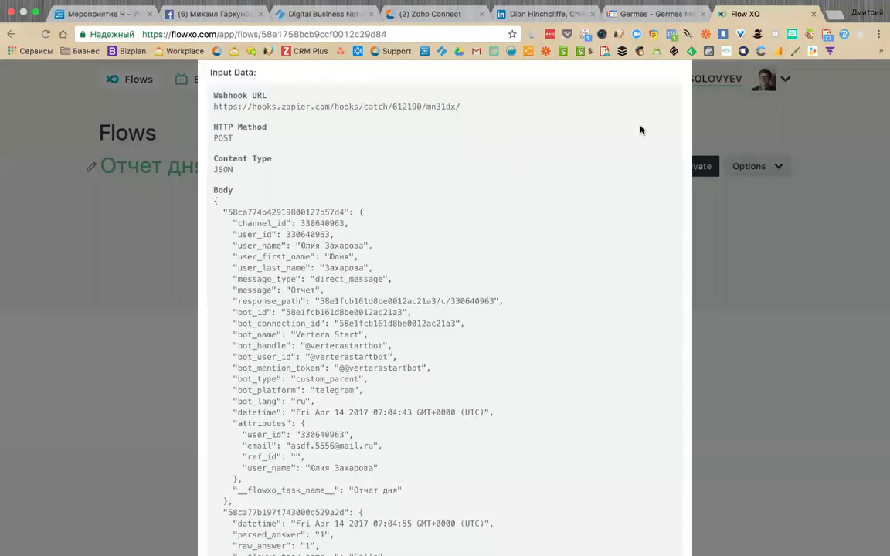
pyautogui.scroll(5, 640, 129)
pyautogui.click(673, 97)
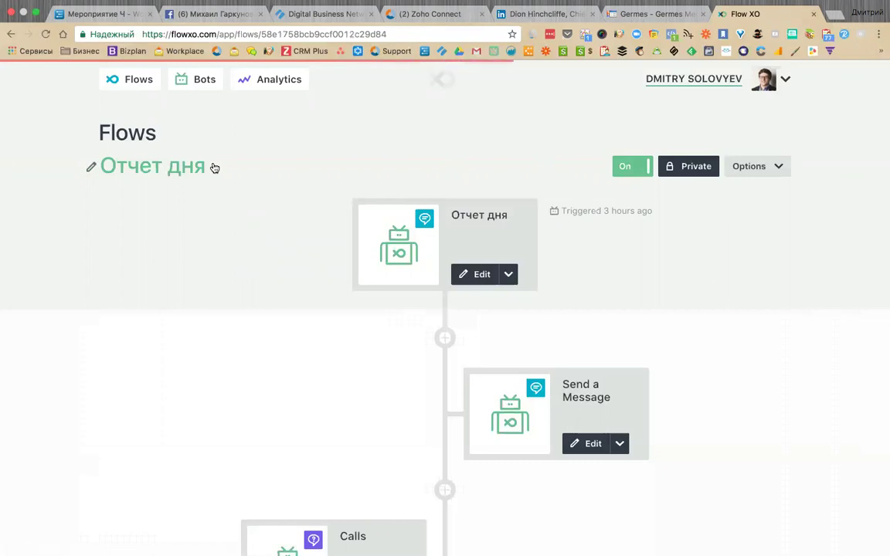
pyautogui.click(132, 80)
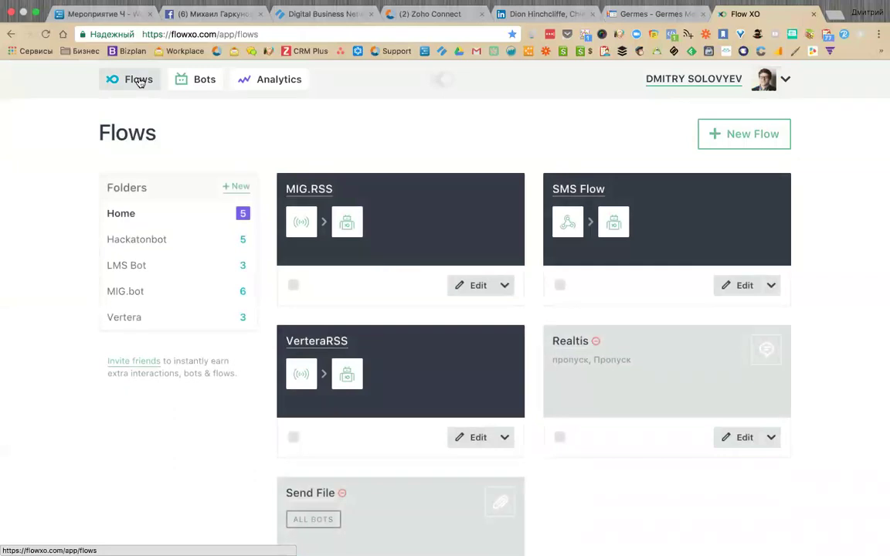
# Open Messenger at m.me in a new browser tab and display the МИГ Бизнес chatbot conversation.
pyautogui.press('super+t')
pyautogui.write('m.me')
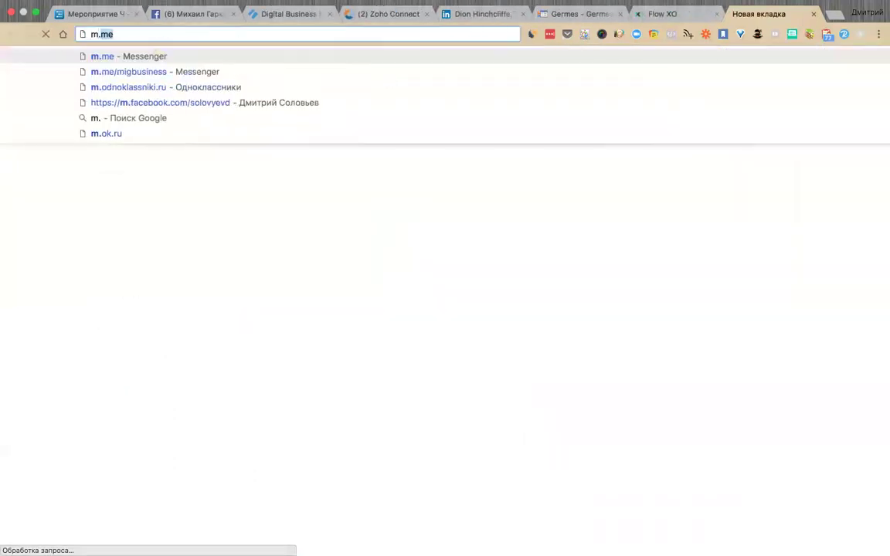
pyautogui.press('Return')
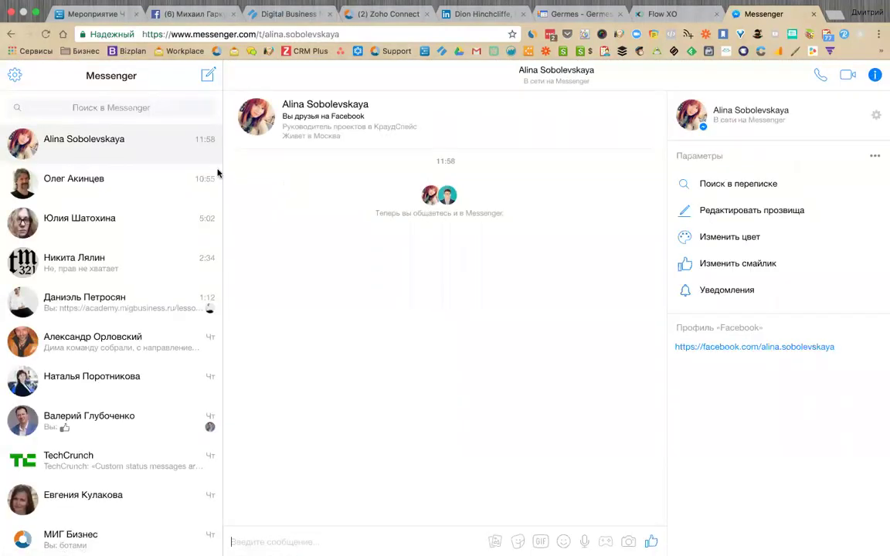
pyautogui.click(113, 374)
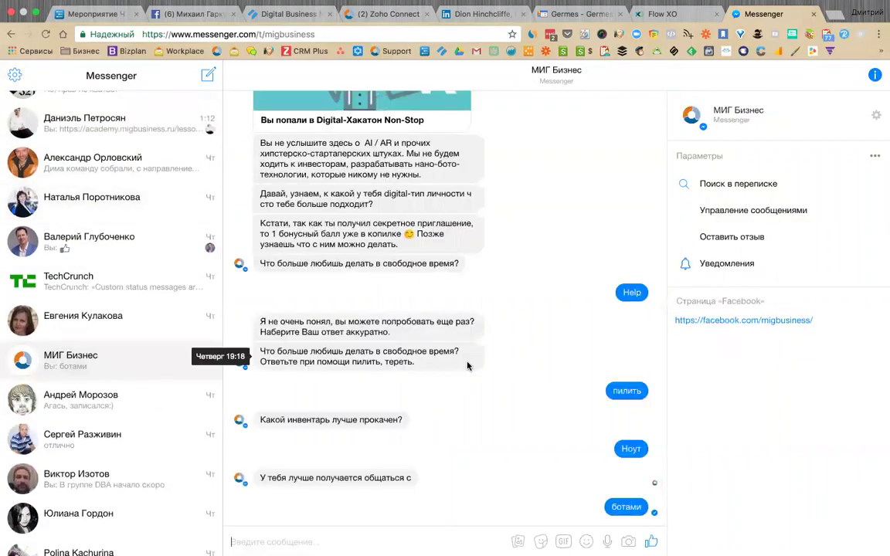
# Open the Digital Business Accelerator group on Facebook in a new browser tab.
pyautogui.press('super+t')
pyautogui.write('f')
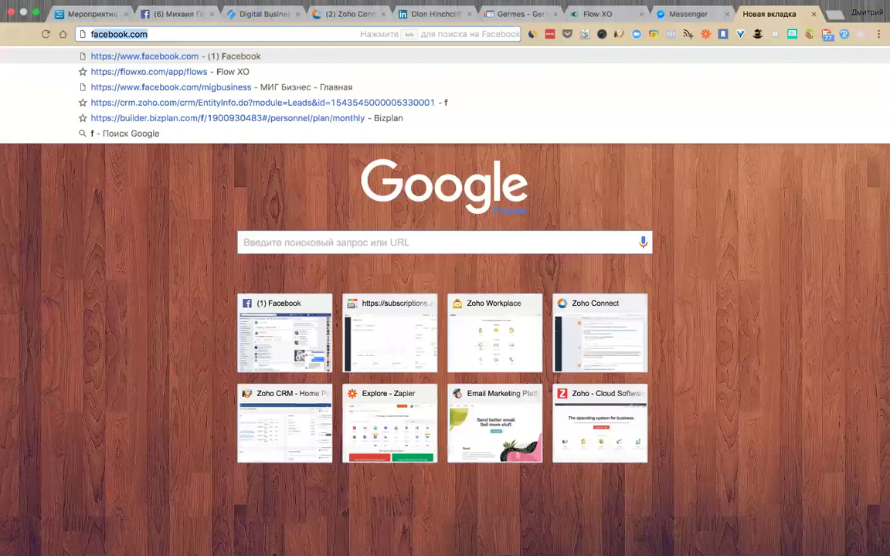
pyautogui.press('Down')
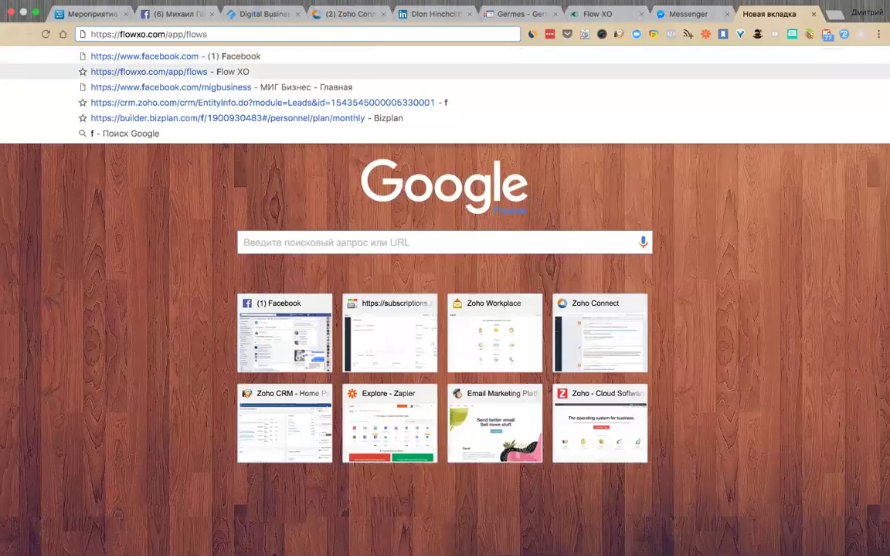
pyautogui.press('Up')
pyautogui.write('/')
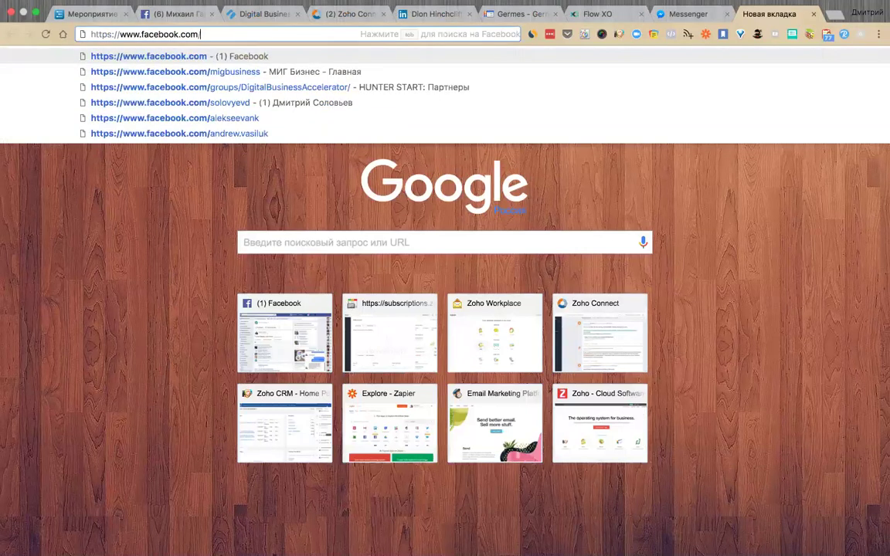
pyautogui.press('Down')
pyautogui.press('Down')
pyautogui.press('Return')
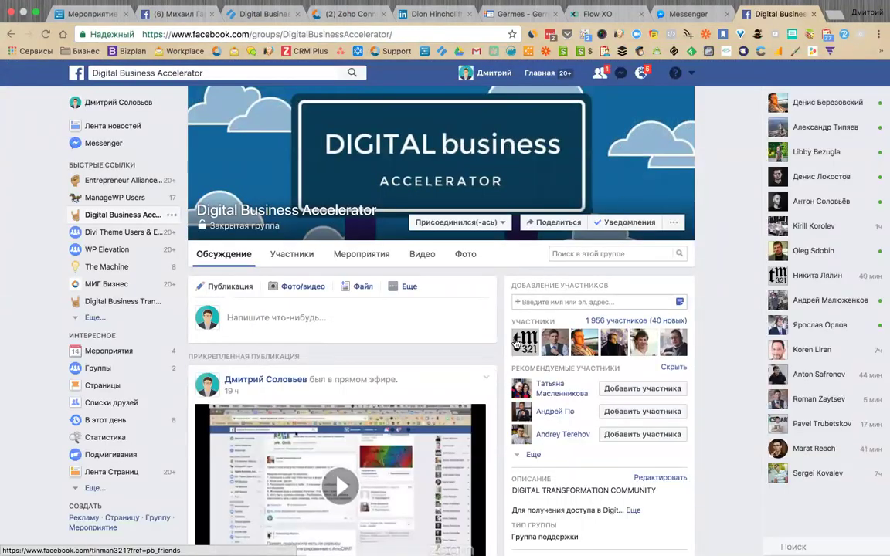
# Look through the pinned broadcast, its comments and the recent posts in the Digital Business Accelerator group.
pyautogui.scroll(-10, 491, 370)
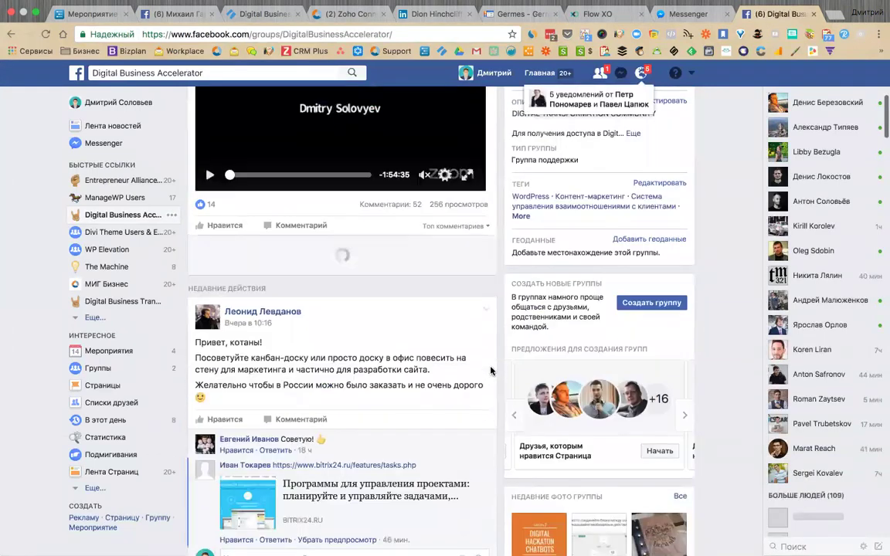
pyautogui.scroll(-3, 491, 371)
pyautogui.scroll(6, 490, 370)
pyautogui.scroll(3, 491, 371)
pyautogui.scroll(-2, 491, 371)
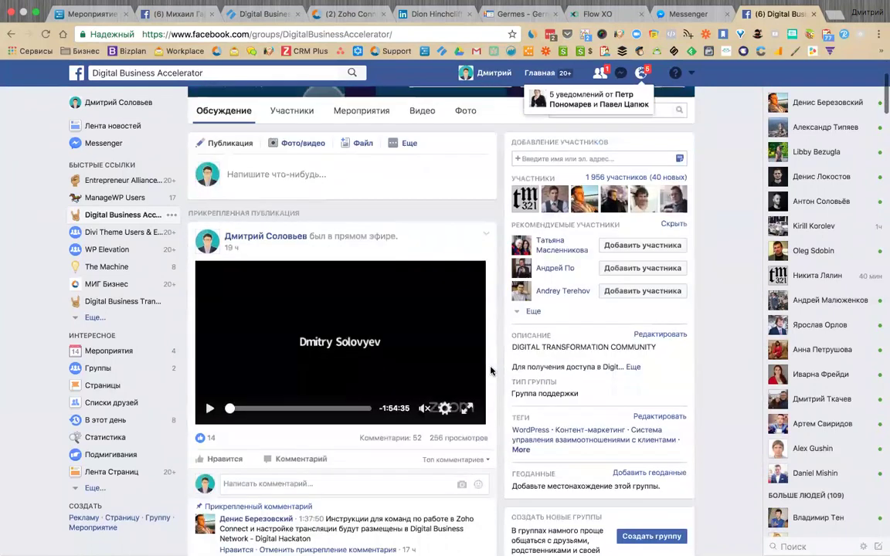
pyautogui.scroll(-5, 491, 371)
pyautogui.scroll(-2, 490, 371)
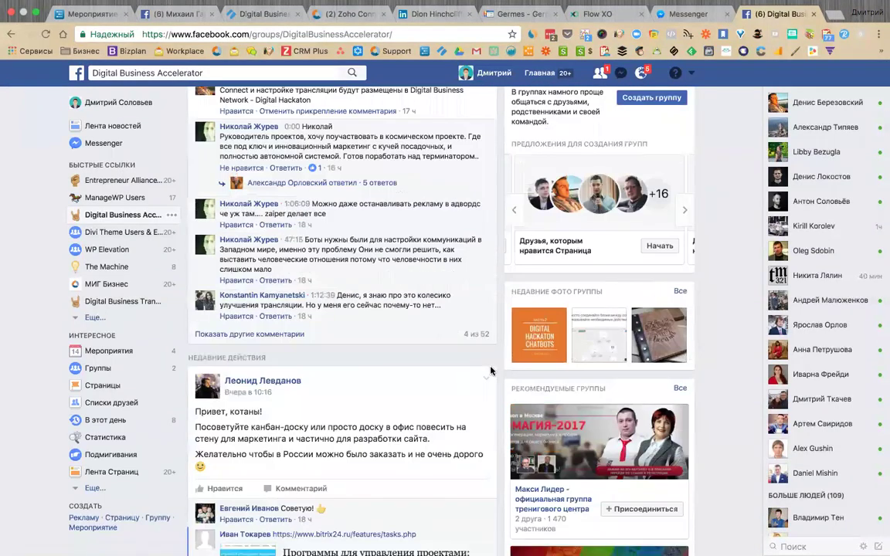
pyautogui.scroll(-2, 490, 371)
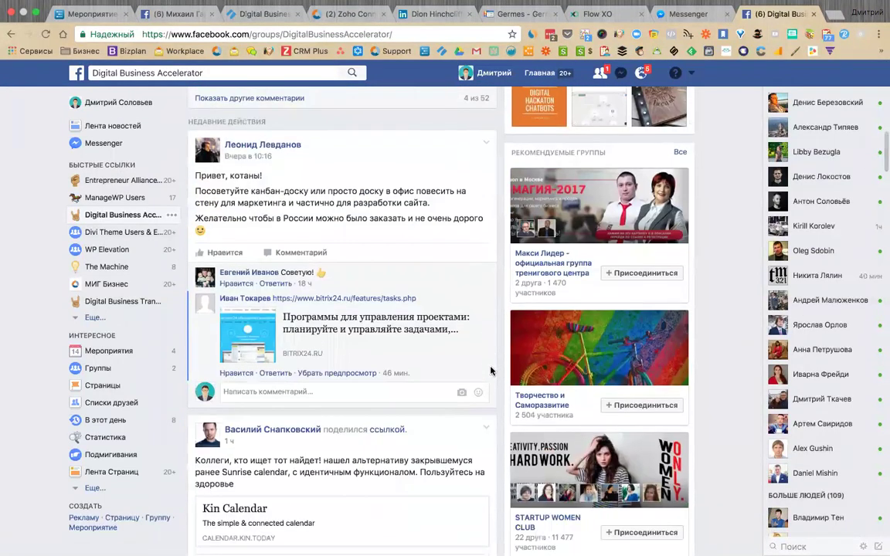
pyautogui.scroll(-2, 491, 371)
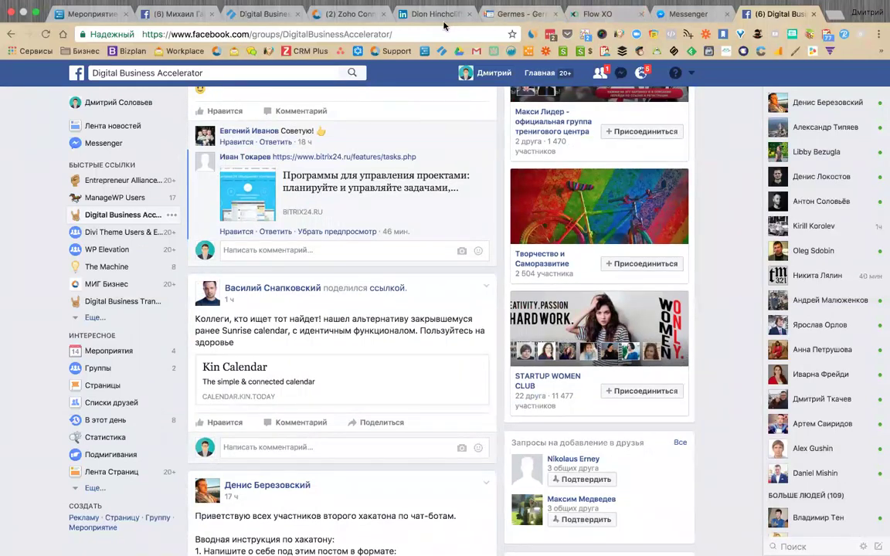
# Switch to the SlideShare tab and go back through the Vital Trends in Digital Experience and Transformation presentation to slide 9.
pyautogui.click(437, 14)
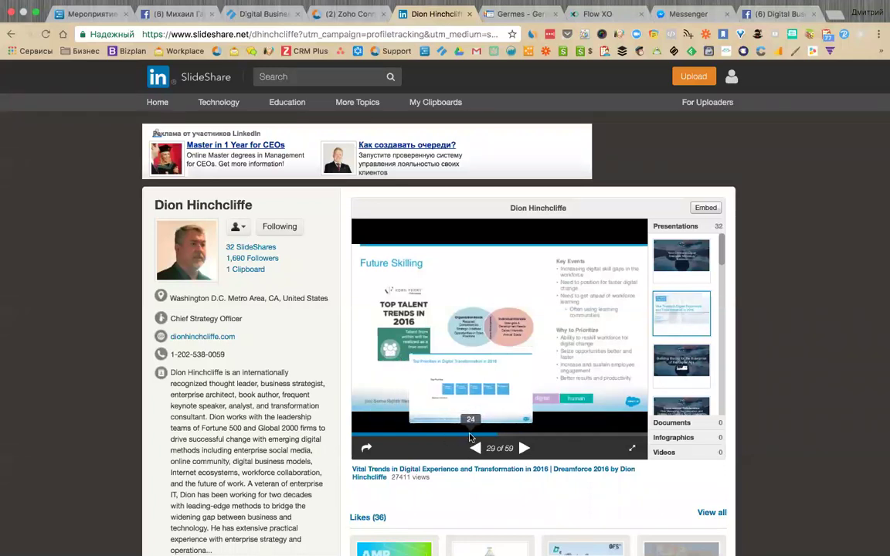
pyautogui.press('Left')
pyautogui.press('Left')
pyautogui.press('Left')
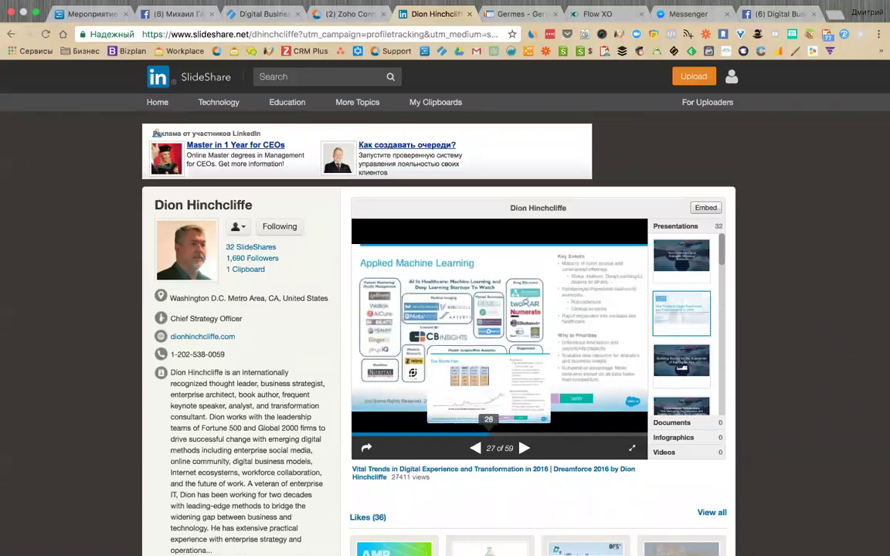
pyautogui.press('Left')
pyautogui.press('Left')
pyautogui.press('Left')
pyautogui.press('Left')
pyautogui.press('Left')
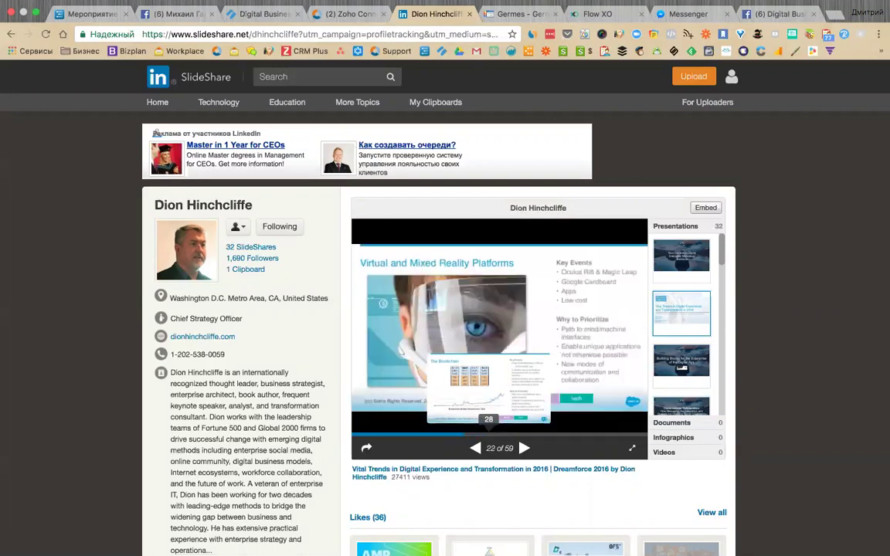
pyautogui.press('Left')
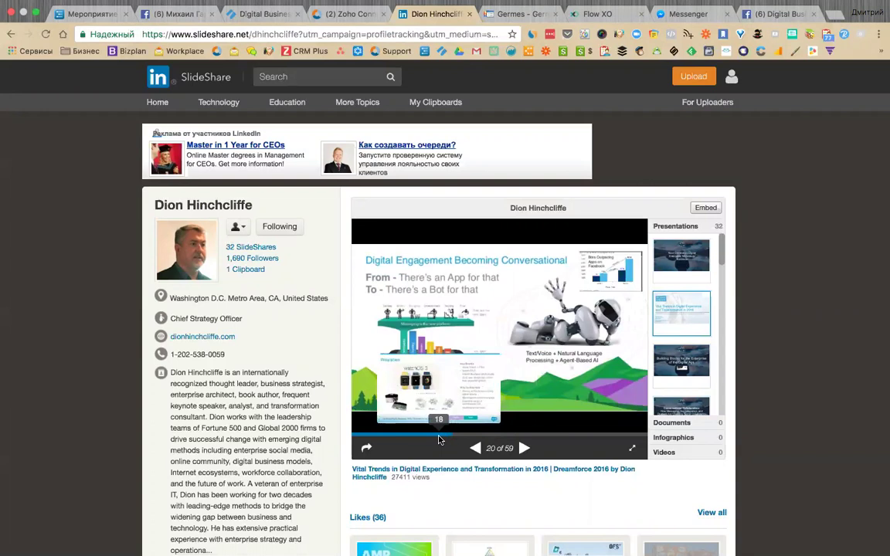
pyautogui.press('Left')
pyautogui.press('Left')
pyautogui.press('Left')
pyautogui.press('Left')
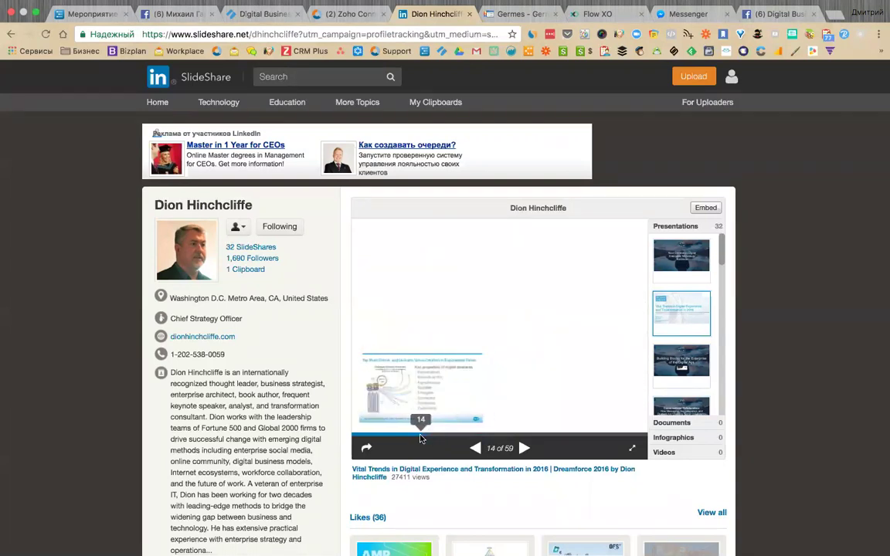
pyautogui.press('Left')
pyautogui.press('Left')
pyautogui.press('Left')
pyautogui.press('Left')
pyautogui.press('Left')
pyautogui.press('Left')
pyautogui.press('Left')
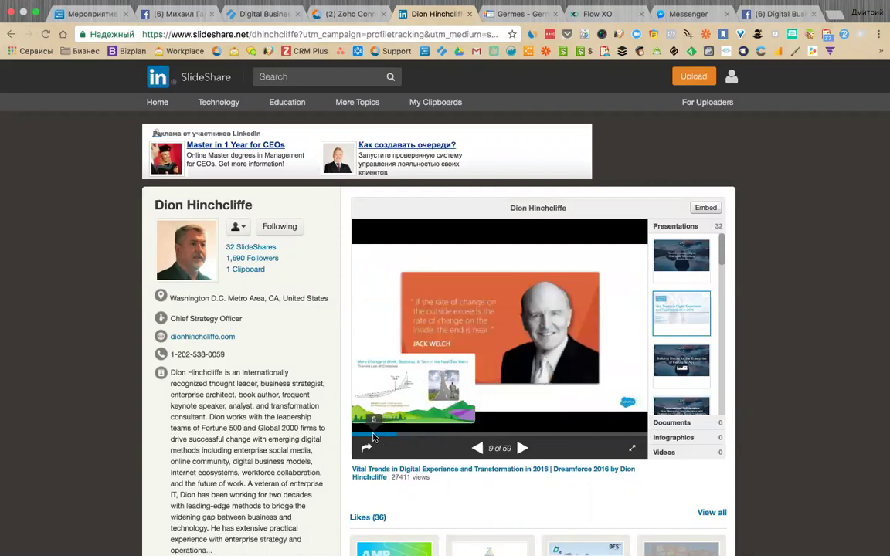
# View the presentation full screen and examine the slides on change in the next ten years and exponential tech change, ending on slide 8.
pyautogui.click(633, 445)
pyautogui.press('Left')
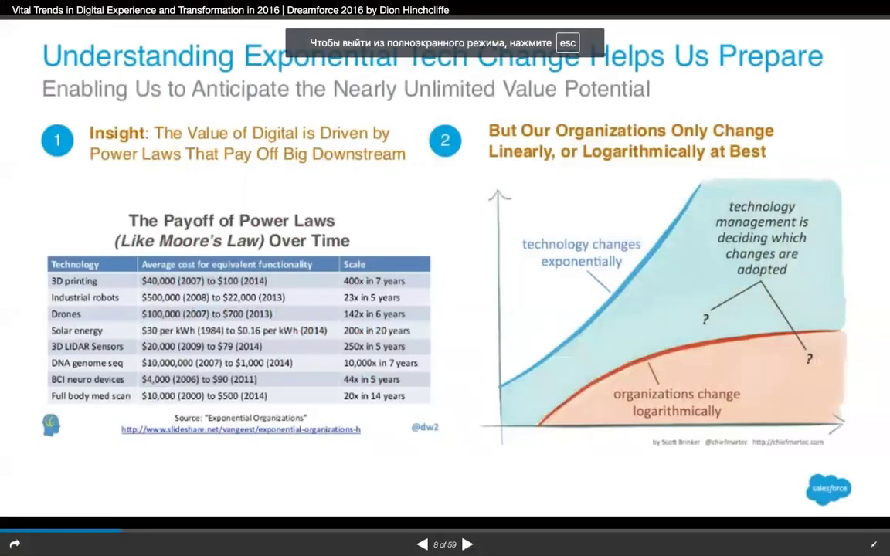
pyautogui.press('Right')
pyautogui.press('Right')
pyautogui.press('Right')
pyautogui.press('Left')
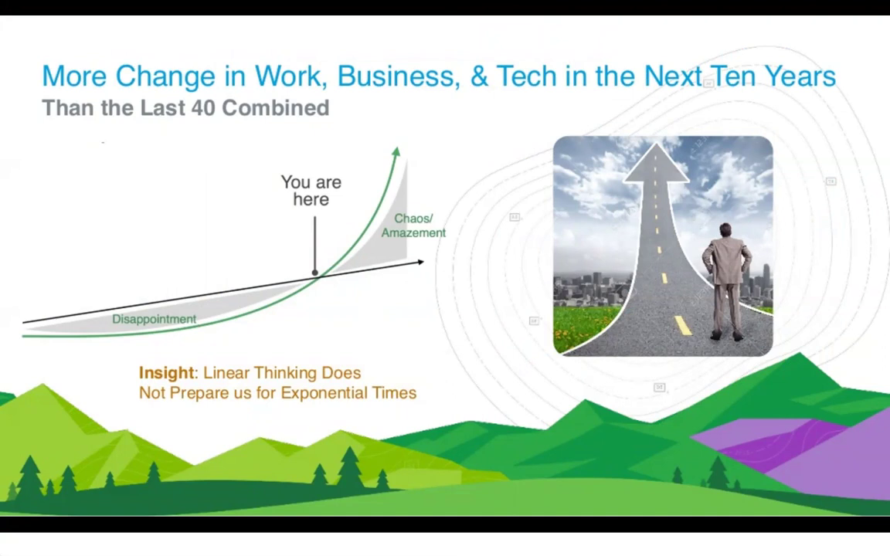
pyautogui.moveTo(617, 148)
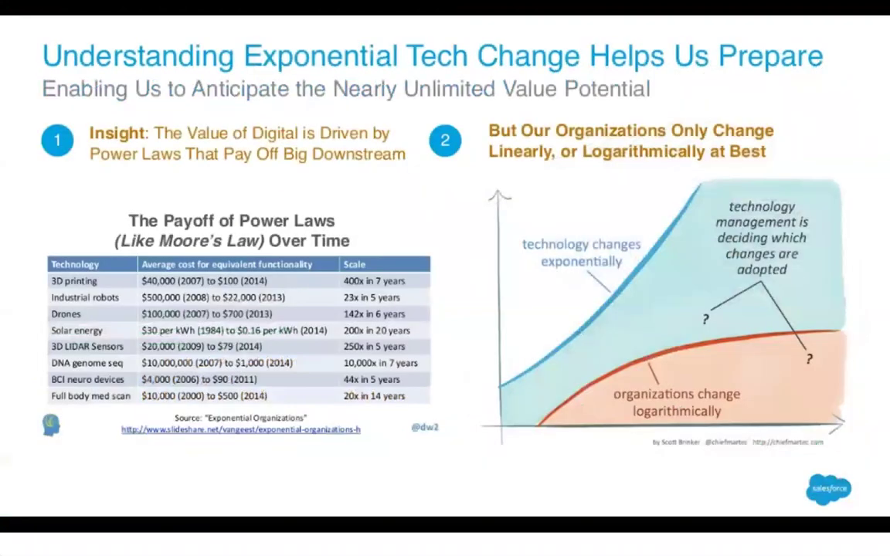
pyautogui.moveTo(841, 35)
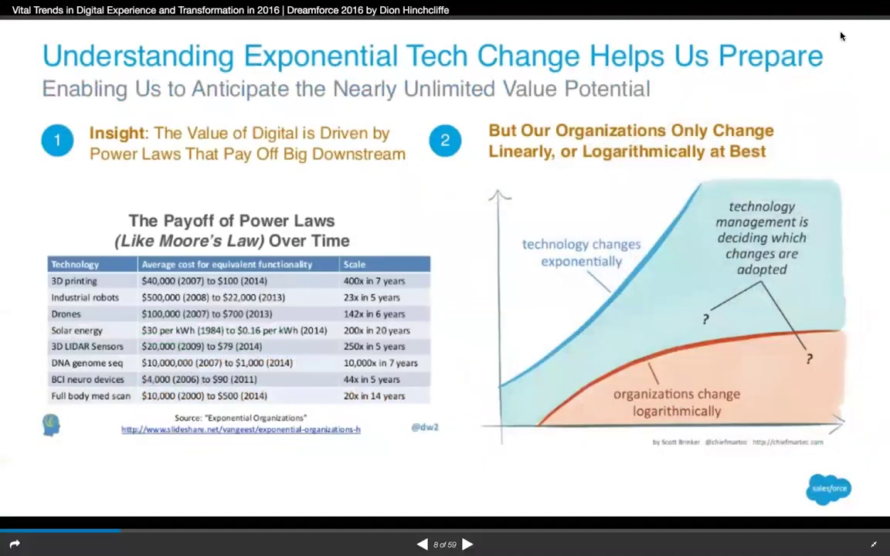